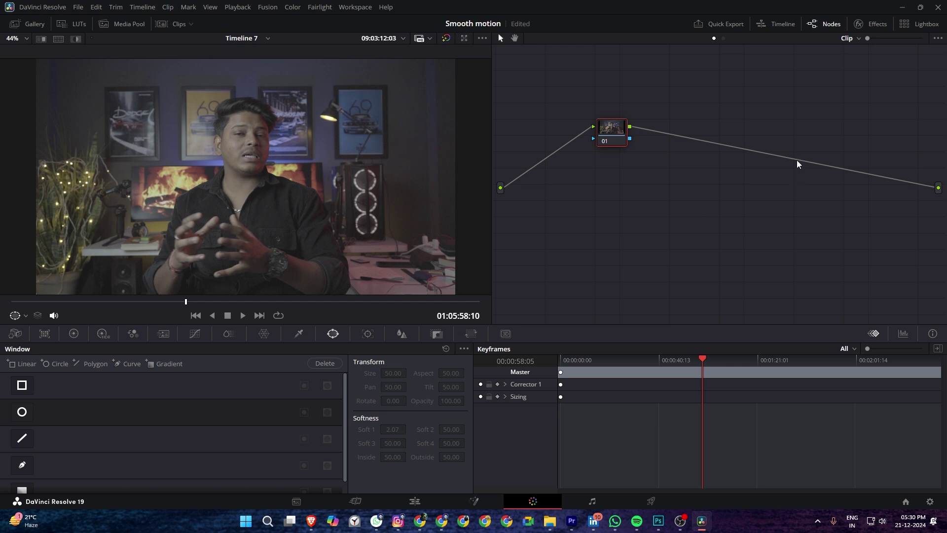
Add seven serial nodes after node 01 to build a chain of eight correctors.
key("alt+s")
key("alt+s")
key("alt+s")
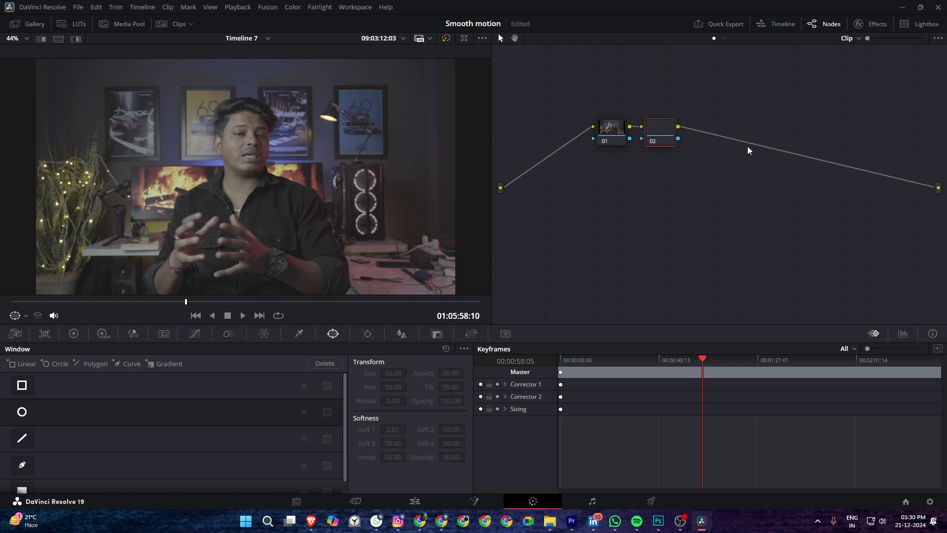
key("alt+s")
key("alt+s")
key("alt+s")
key("alt+s")
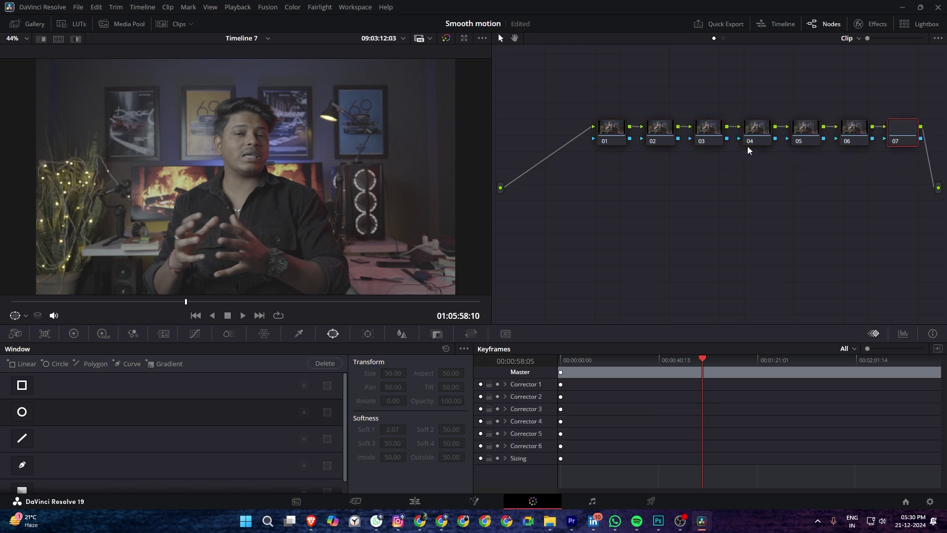
Arrange the eight nodes in a single evenly spaced row in the upper part of the node graph.
left_click_drag(524, 170, 757, 190)
left_click_drag(590, 76, 807, 97)
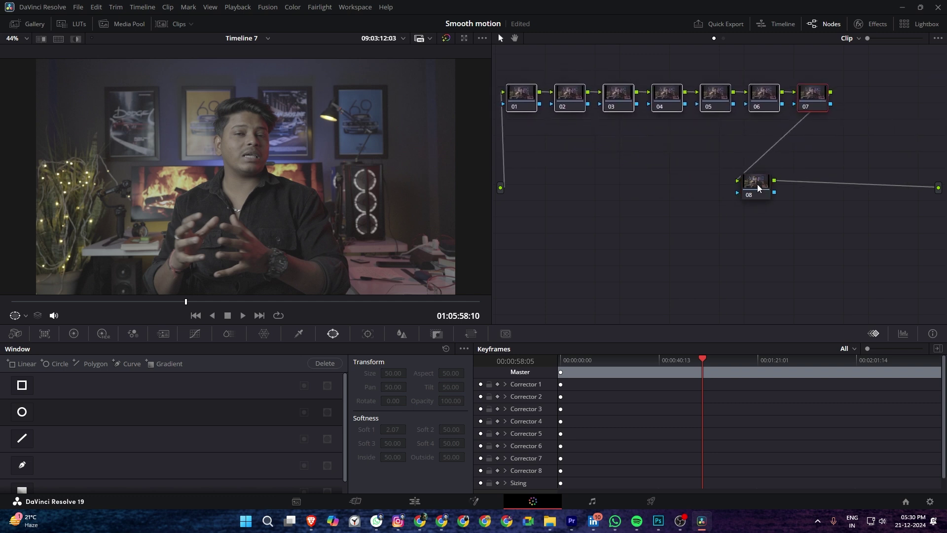
left_click_drag(758, 184, 862, 97)
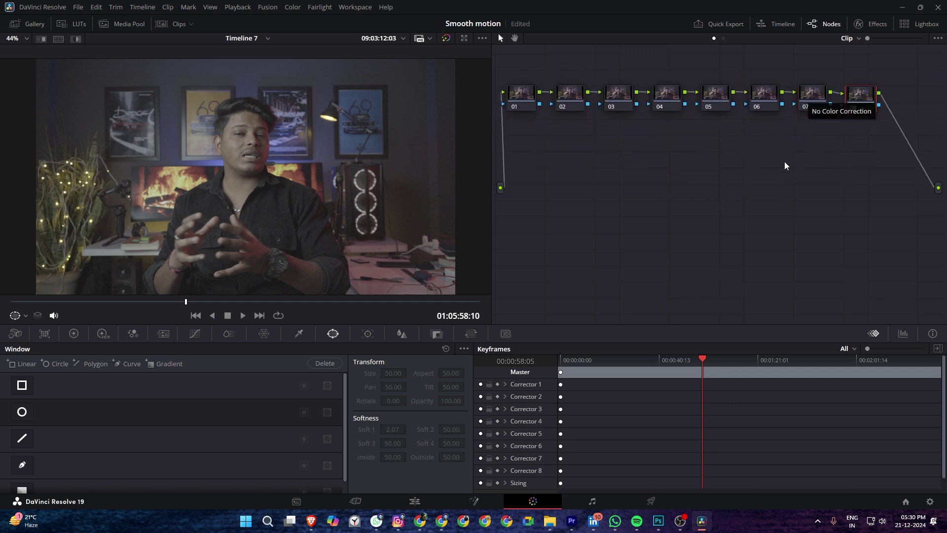
Move node 04 below the row and apply the Color Space Transform effect to it.
left_click_drag(661, 92, 621, 168)
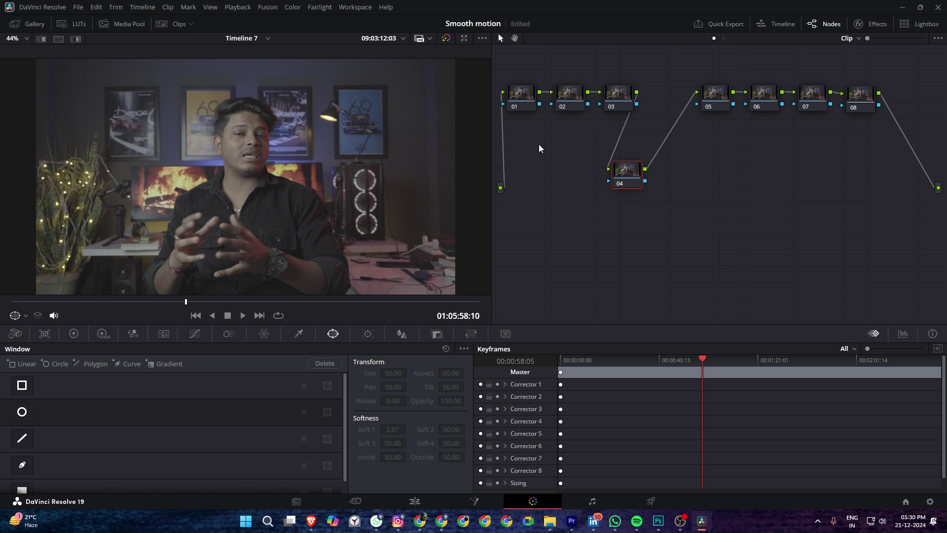
left_click(872, 23)
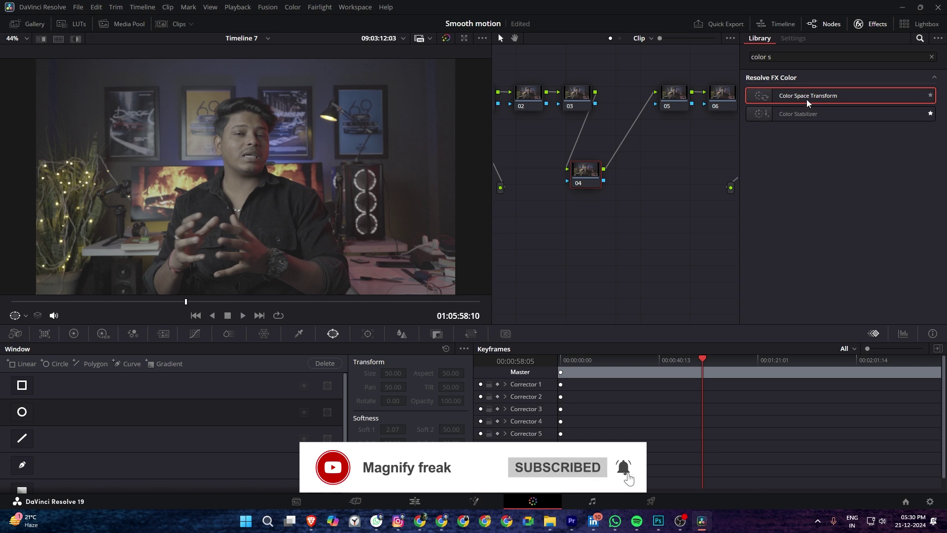
left_click_drag(806, 99, 629, 138)
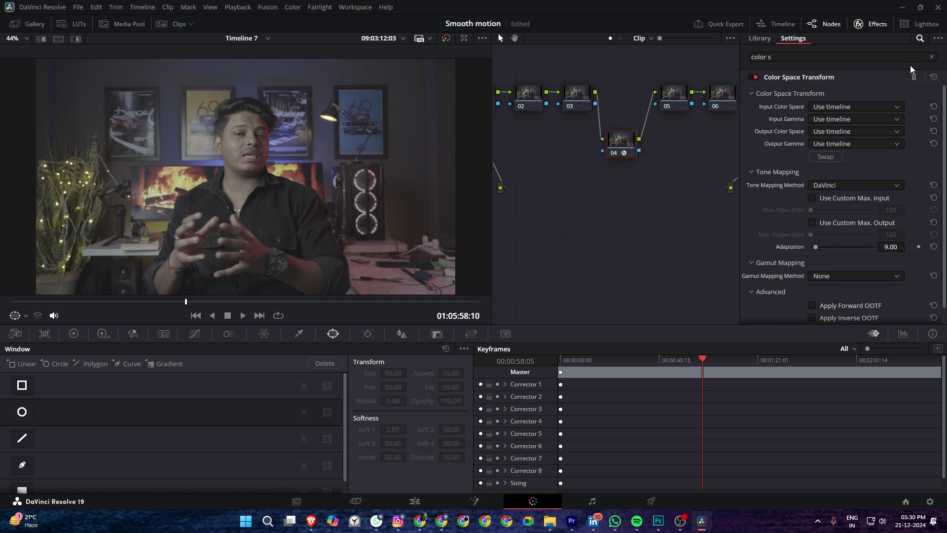
Set the Color Space Transform's input color space to Sony S-Gamut3.Cine and its input gamma to Sony S-Log2.
left_click(884, 112)
scroll(883, 110, "down", 10)
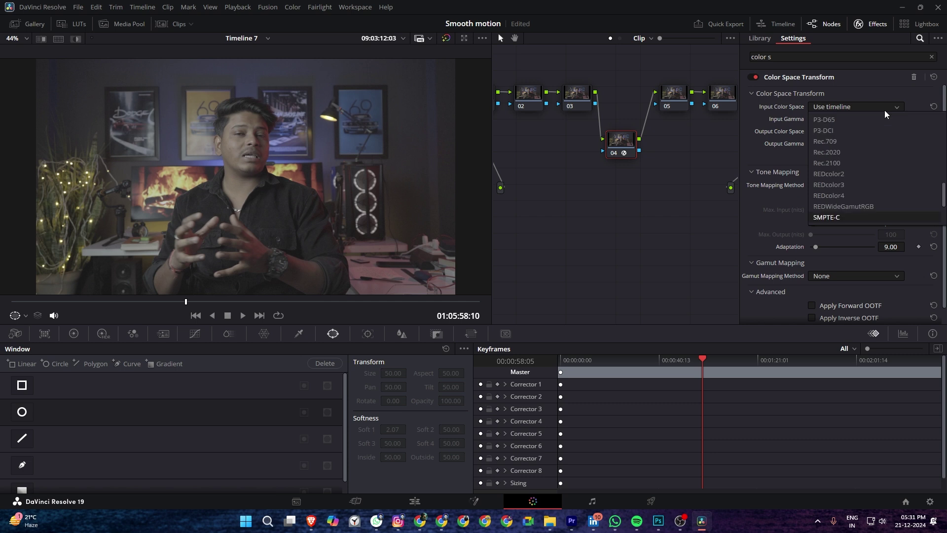
left_click(883, 191)
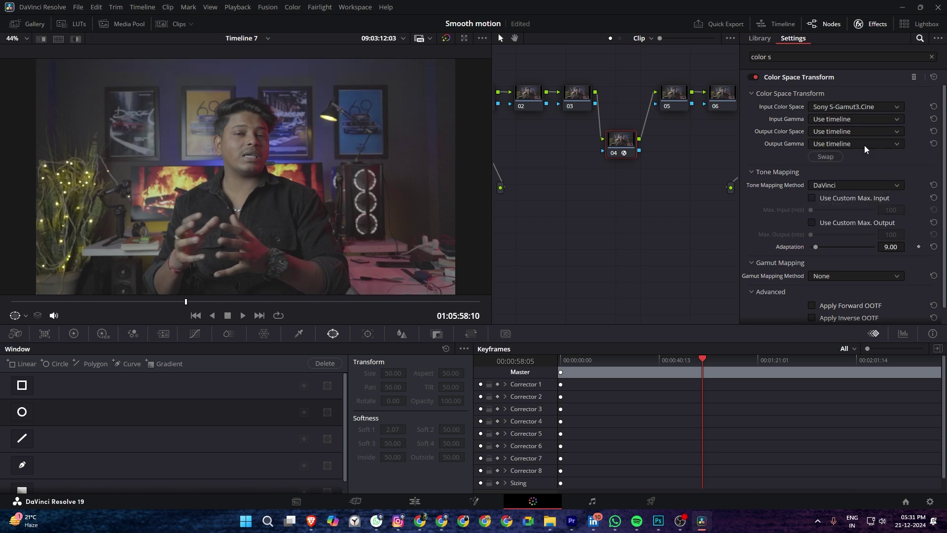
left_click(831, 119)
scroll(848, 213, "down", 8)
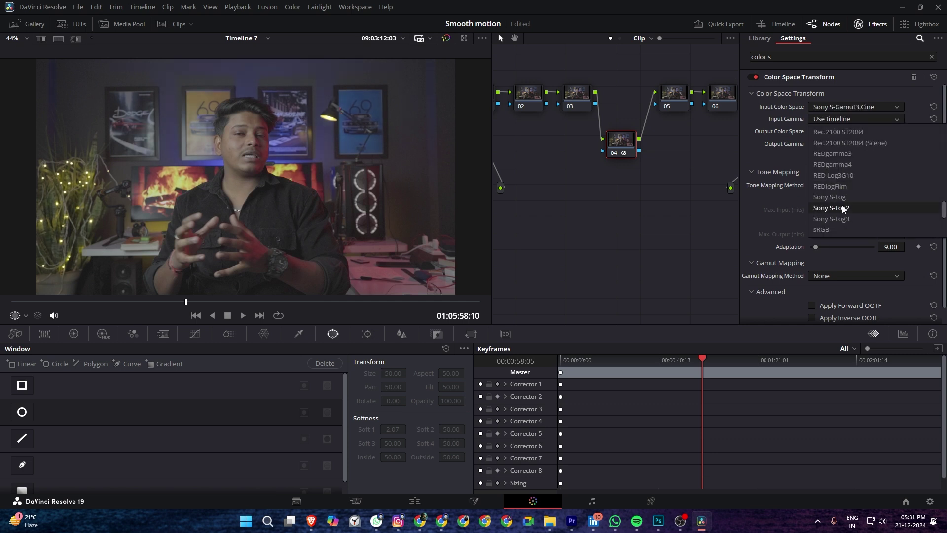
left_click(846, 207)
Set the Color Space Transform's output color space and output gamma to Rec.709.
left_click(838, 131)
scroll(837, 129, "down", 8)
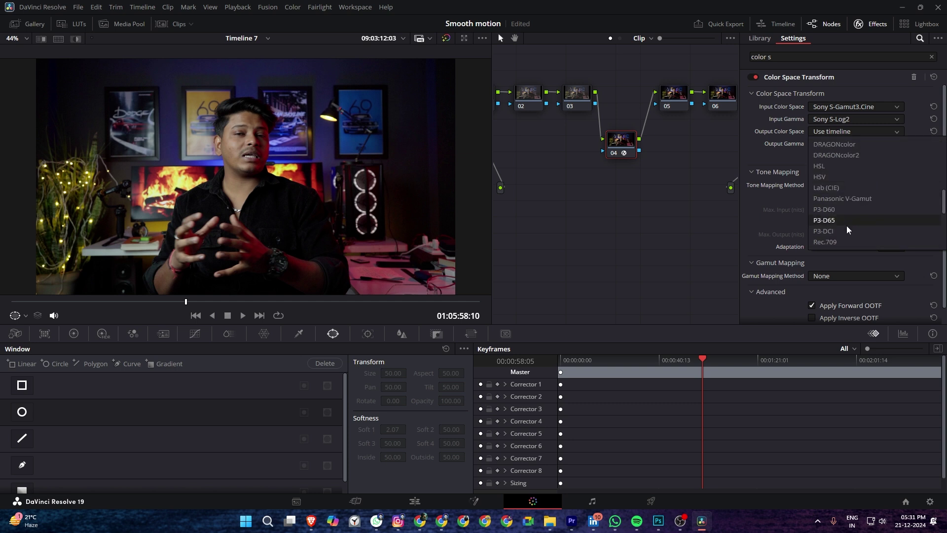
left_click(848, 242)
left_click(840, 144)
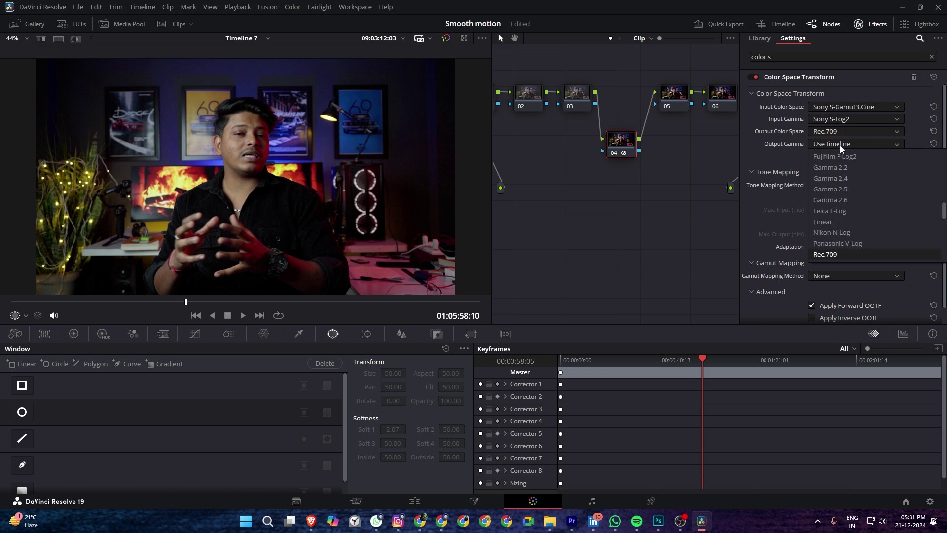
left_click(847, 252)
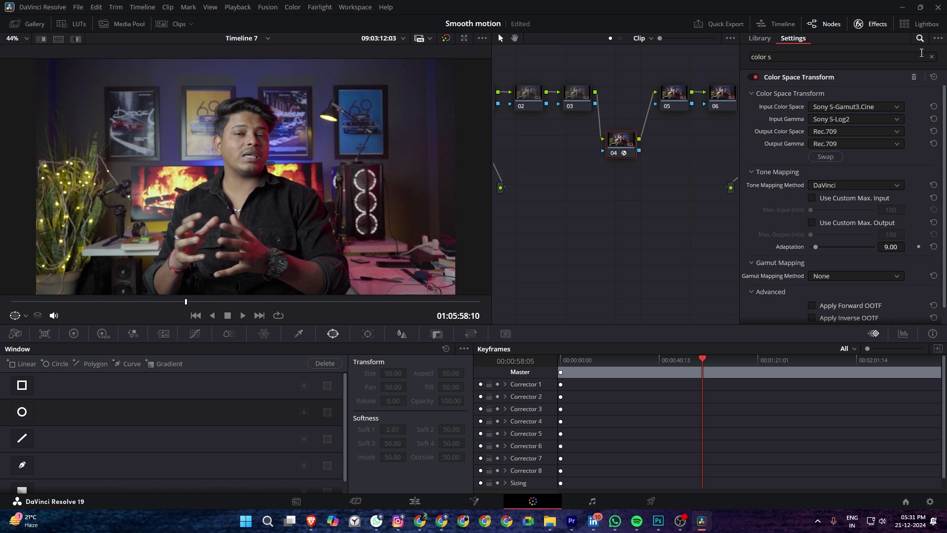
Hide the effects library and move node 04 back into the row between nodes 03 and 05.
left_click(873, 27)
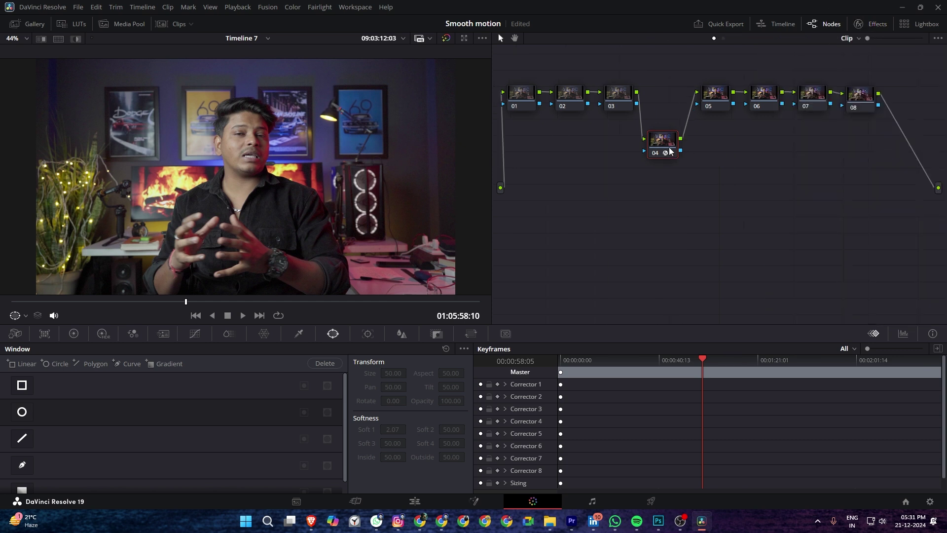
left_click_drag(666, 143, 671, 99)
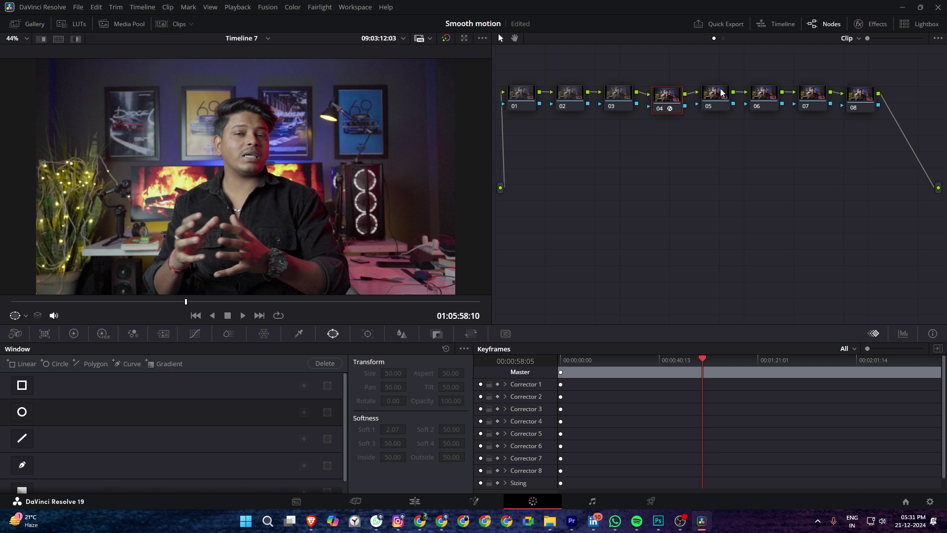
left_click_drag(672, 98, 671, 89)
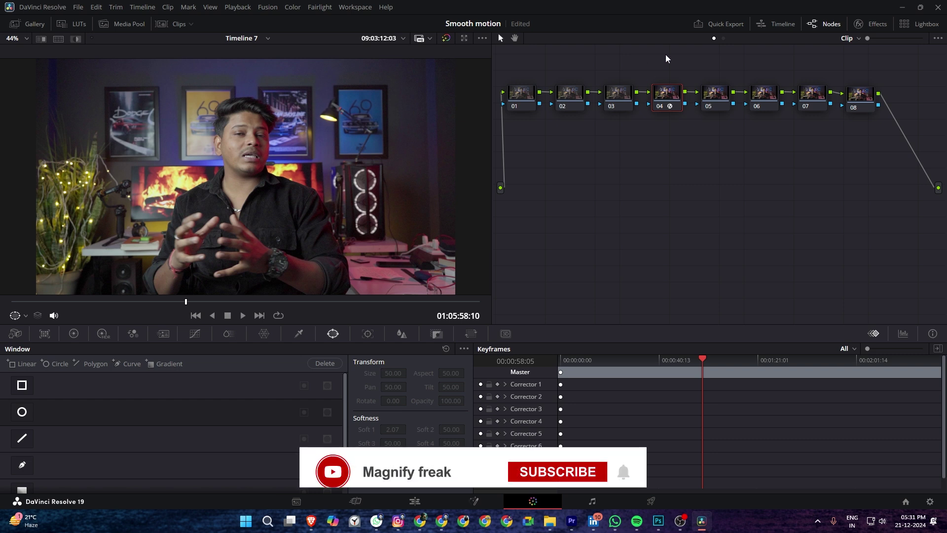
Label node 04 "cst".
type("C")
key("BackSpace")
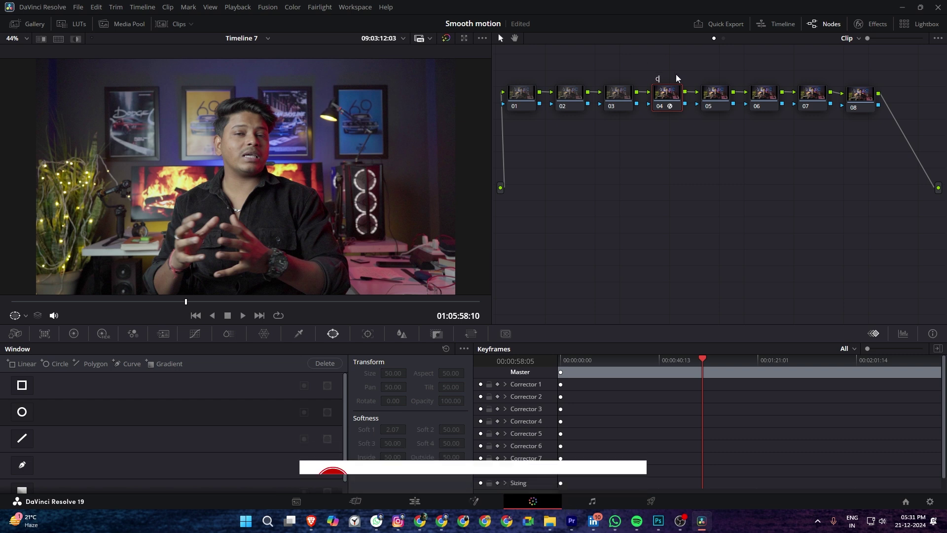
right_click(667, 108)
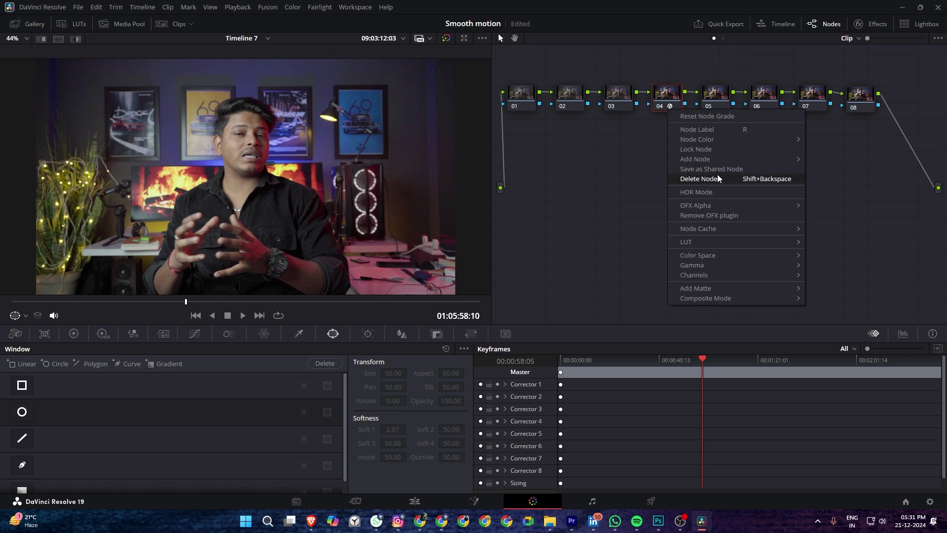
left_click(731, 131)
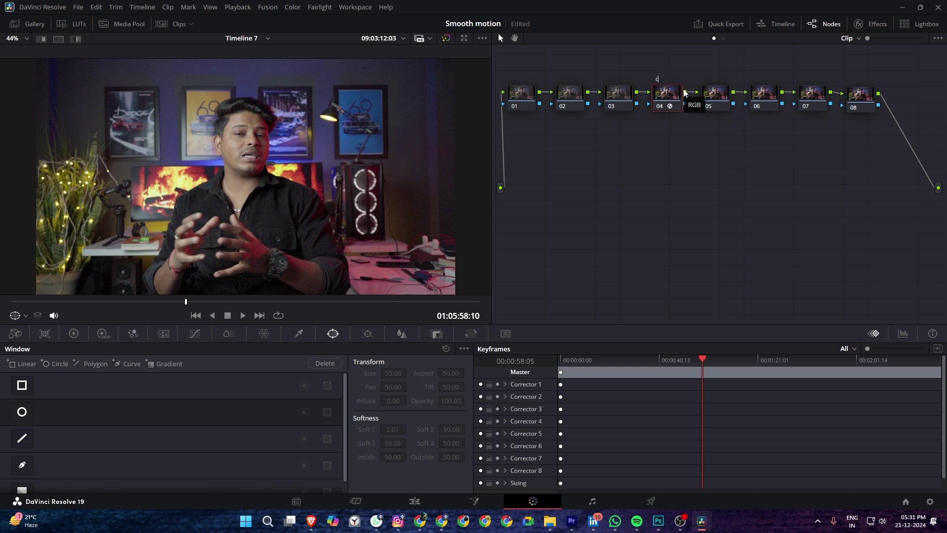
key("ctrl+a")
type("cs")
key("Return")
Label node 01 "primeey", node 02 "hdr" and node 03 "wb".
left_click(526, 109)
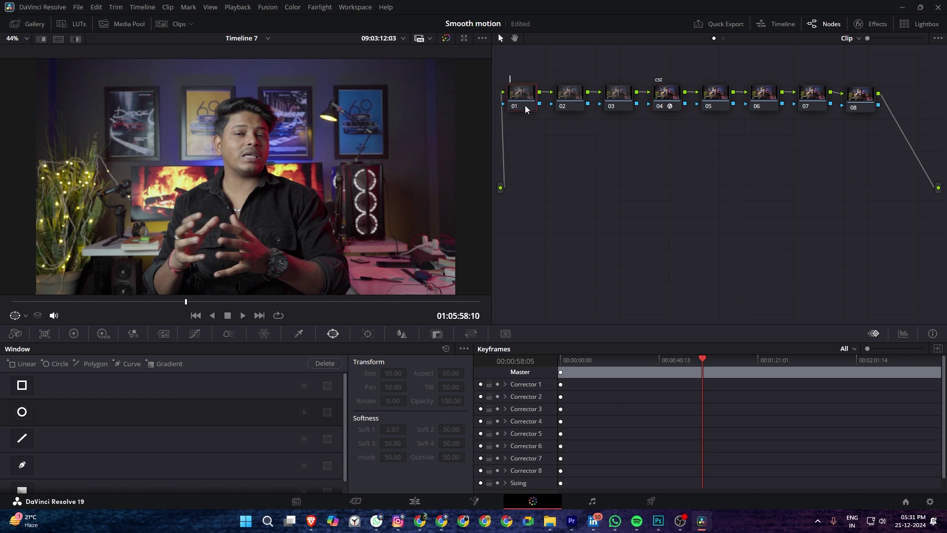
type("ey")
key("F2")
type("hdr")
left_click(620, 105)
key("F2")
type("wb")
Label node 05 "curv", node 06 "skin", node 07 "glow" and node 08 "viign".
left_click(710, 92)
type("curv")
left_click(768, 96)
key("F2")
type("skin")
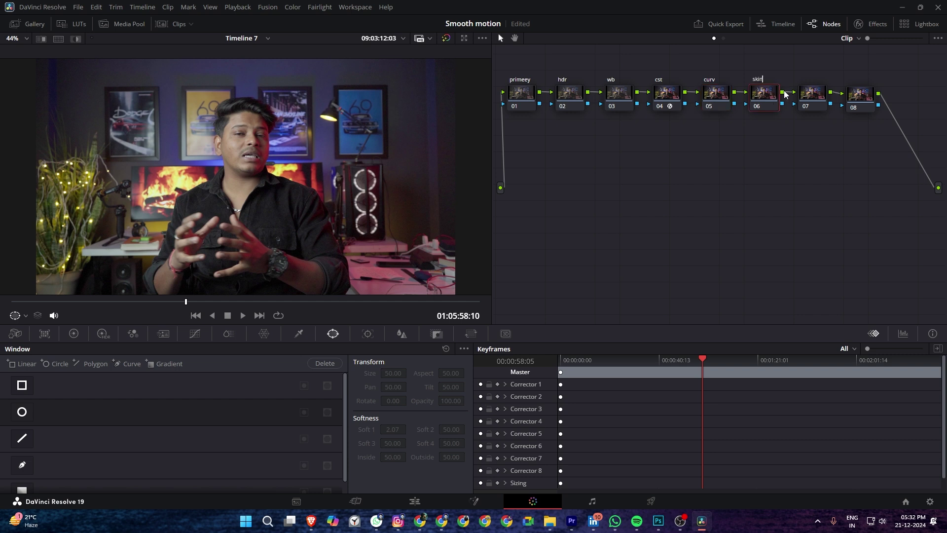
left_click(818, 98)
type("glow")
key("Return")
left_click(865, 101)
type("viign")
On node 01, set the primary color wheels to Lift -0.01, Gamma 0.01, Gain 1.03 and Offset 24.15.
left_click(522, 98)
left_click(74, 333)
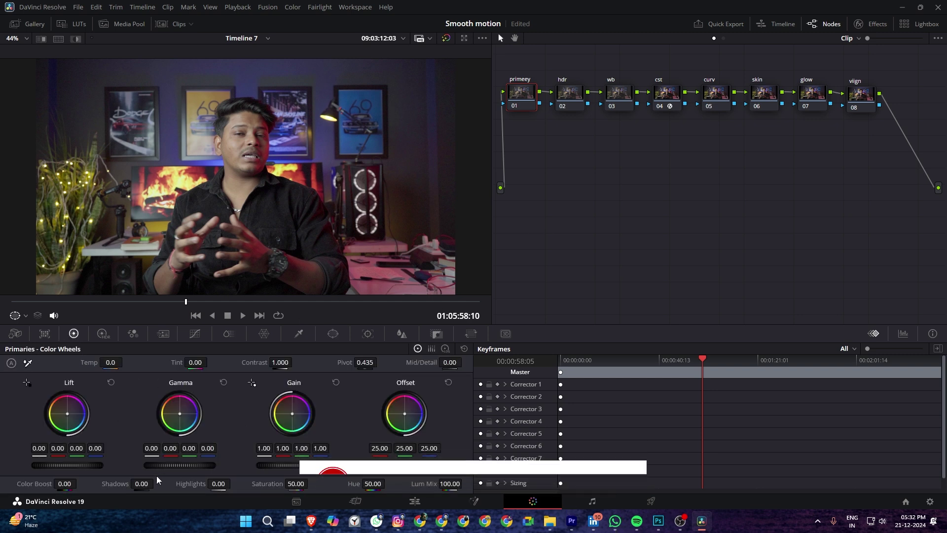
left_click_drag(75, 468, 75, 465)
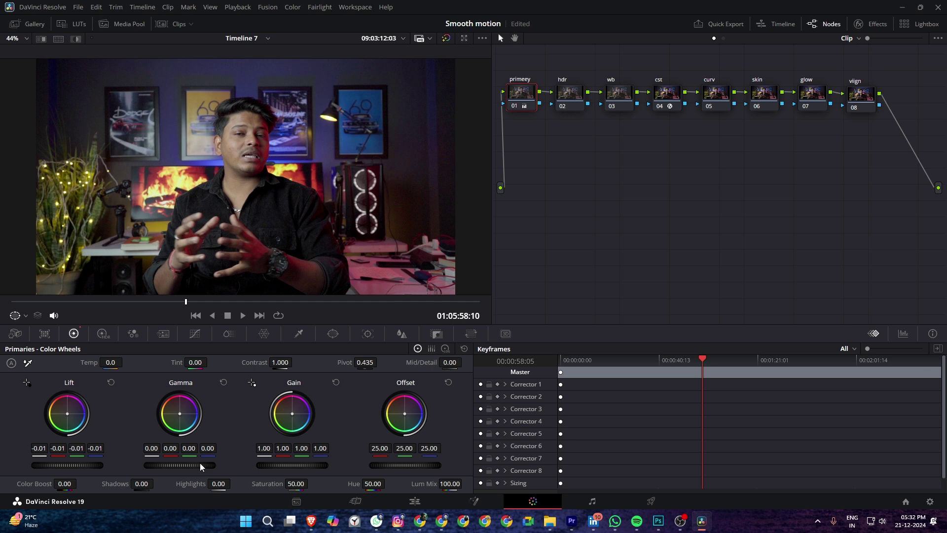
left_click_drag(179, 465, 179, 465)
left_click_drag(286, 465, 289, 465)
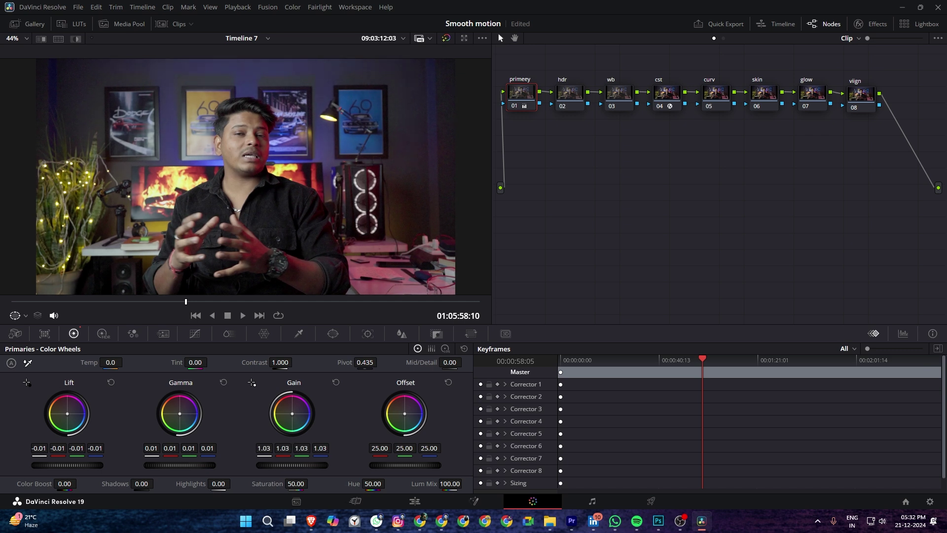
left_click_drag(398, 465, 390, 465)
Adjust node 01's Shadow, Midtone and Highlights levels with the log wheels, and set Offset to 24.85.
left_click(445, 348)
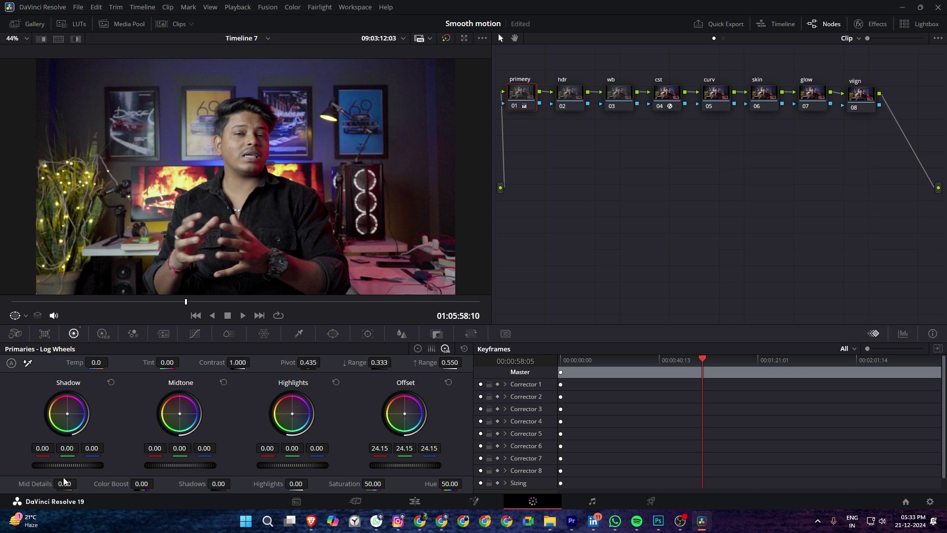
left_click_drag(68, 465, 63, 465)
left_click_drag(64, 465, 65, 465)
left_click_drag(176, 465, 191, 465)
mouse_move(307, 465)
left_mouse_down()
mouse_move(325, 465)
mouse_move(314, 465)
left_mouse_up()
mouse_move(417, 465)
left_mouse_down()
mouse_move(434, 465)
mouse_move(415, 465)
left_mouse_up()
Select the hdr node and show its High Dynamic Range color wheels.
left_click(577, 106)
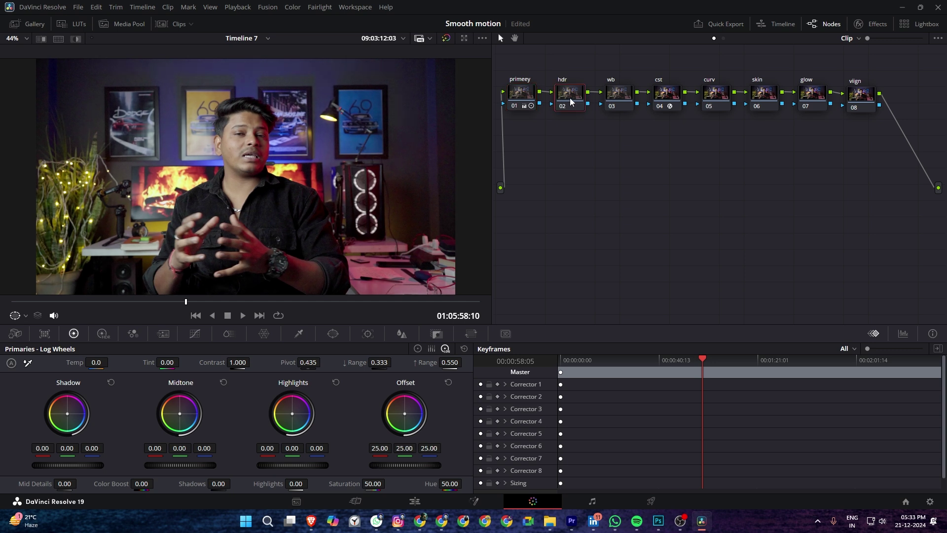
left_click(102, 333)
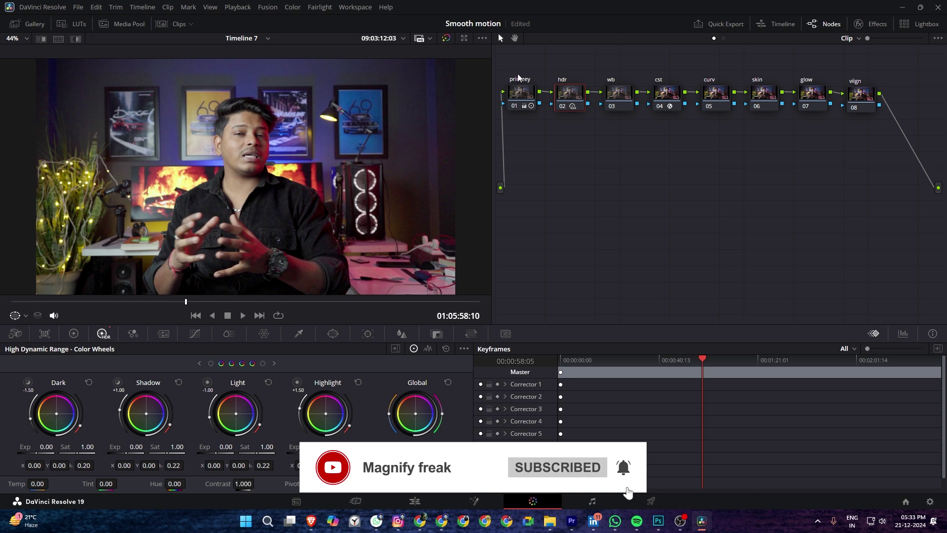
Set Color Boost to 20 in the primary color wheels of the primeey node.
left_click(513, 103)
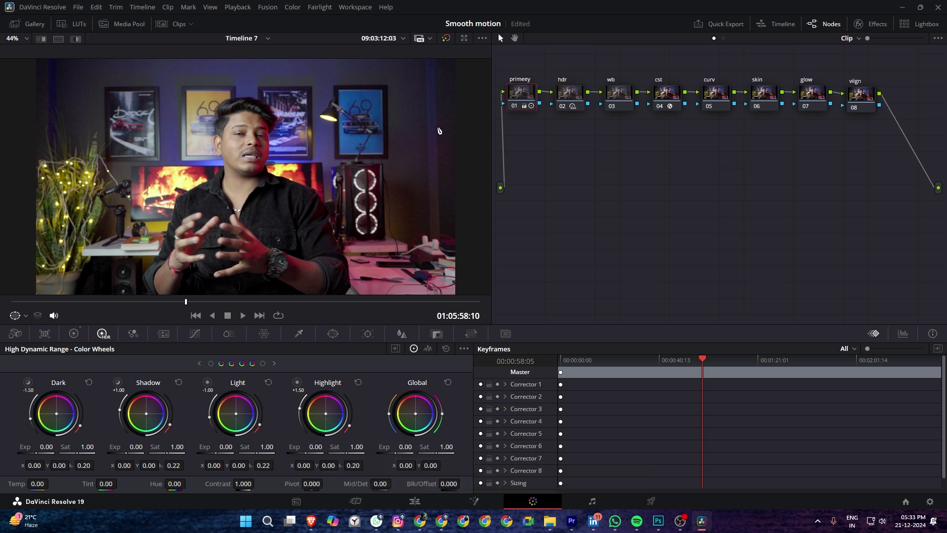
left_click(74, 334)
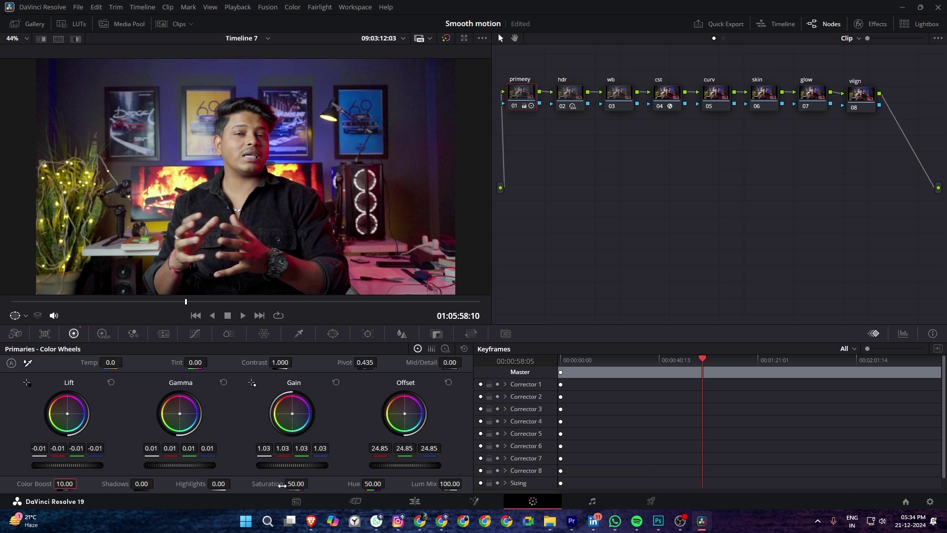
left_click_drag(65, 483, 62, 483)
type("20")
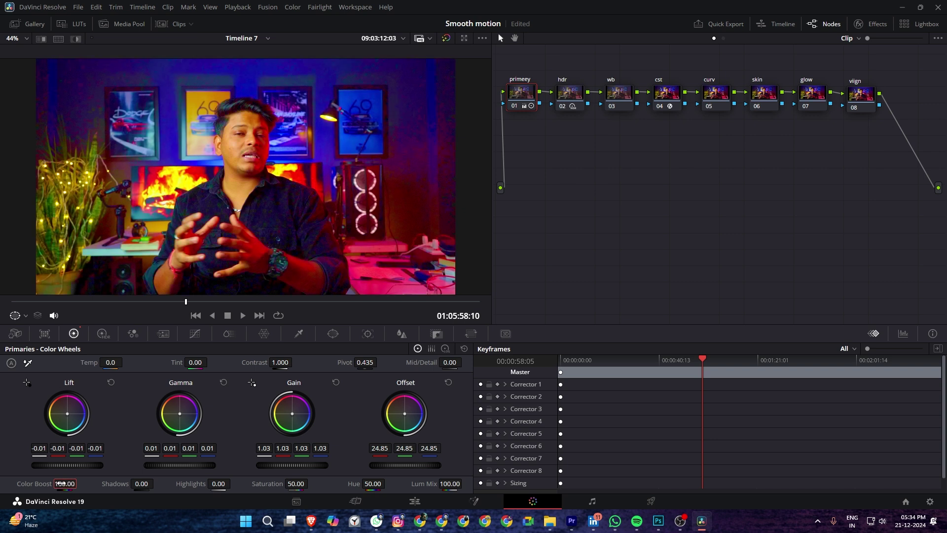
type("20")
key("Return")
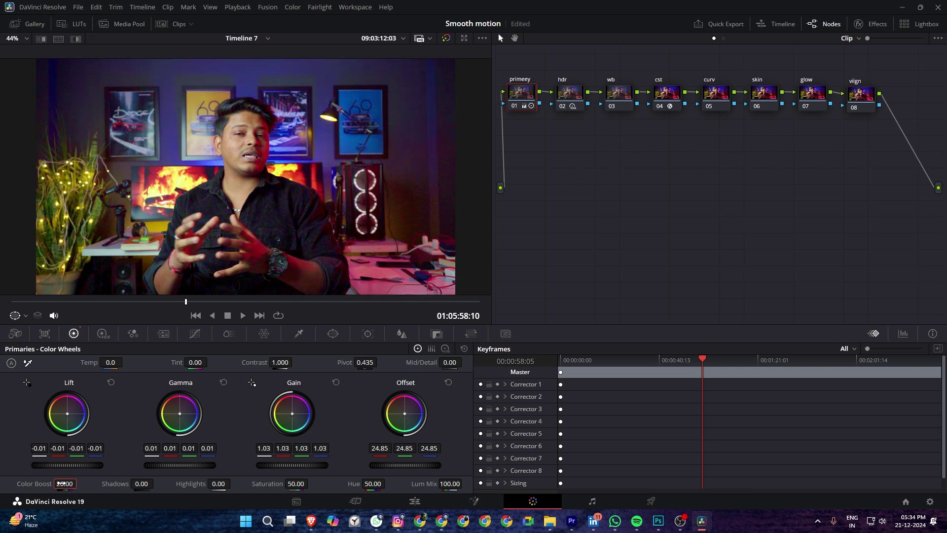
Compare the image with the primeey and hdr nodes disabled and enabled, at timecode 01:05:13:06.
left_click_drag(594, 365, 593, 372)
left_click_drag(600, 137, 514, 84)
left_click(586, 188)
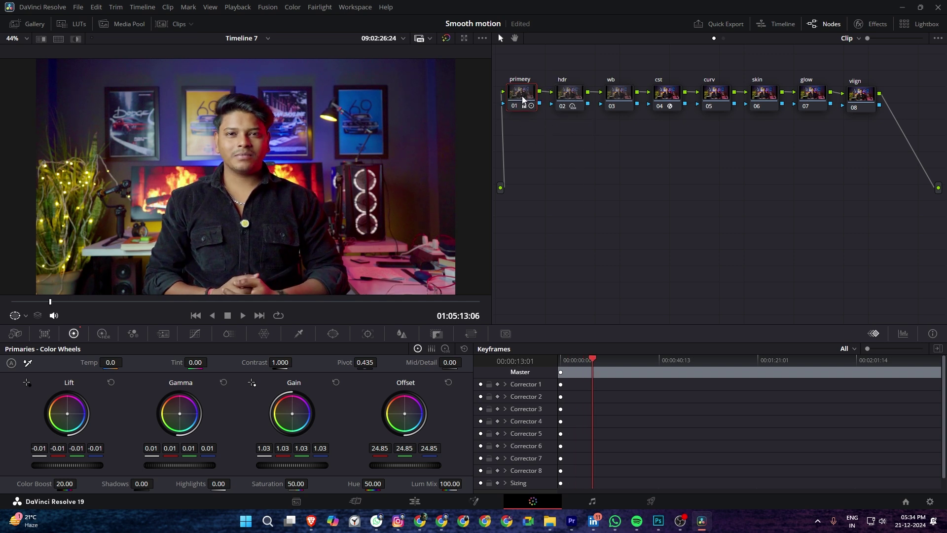
key("ctrl+d")
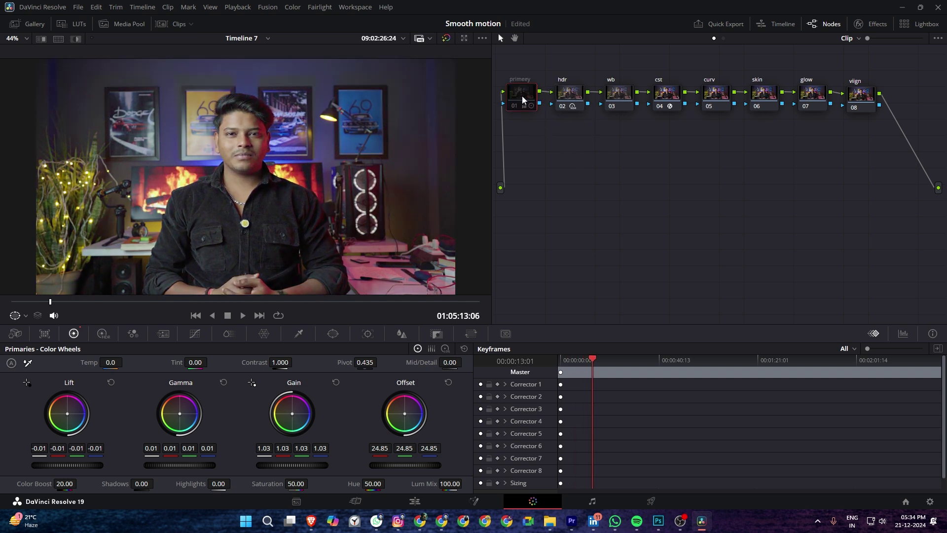
left_click(570, 103)
key("ctrl+d")
left_click(520, 96)
key("ctrl+d")
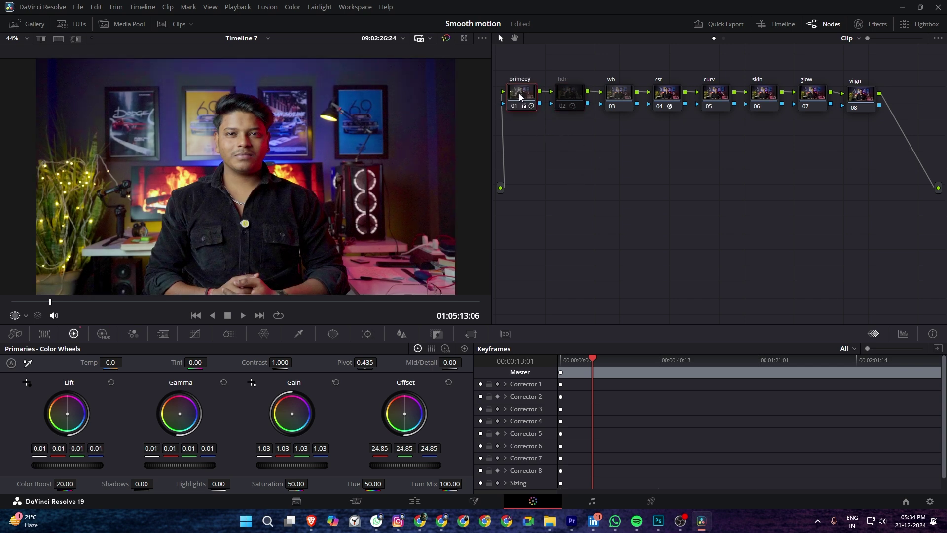
key("ctrl+d")
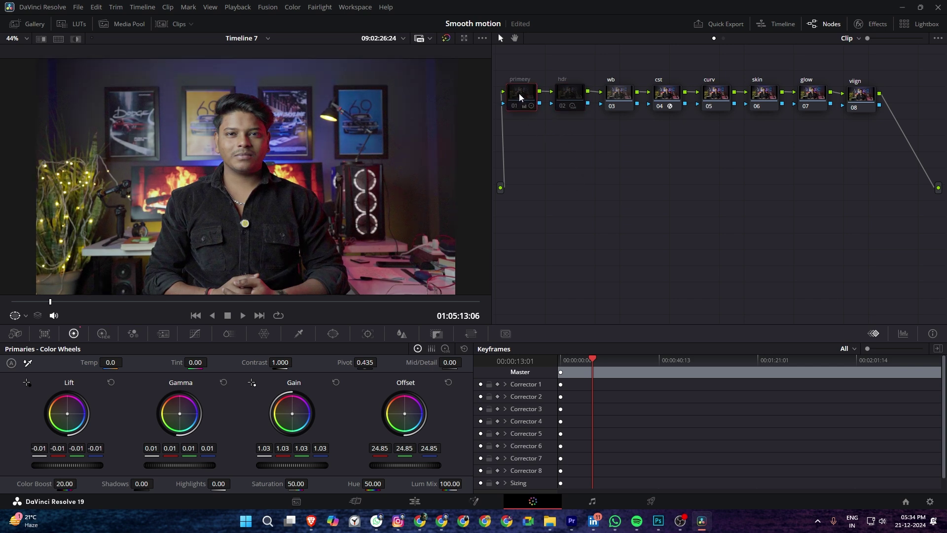
key("ctrl+d")
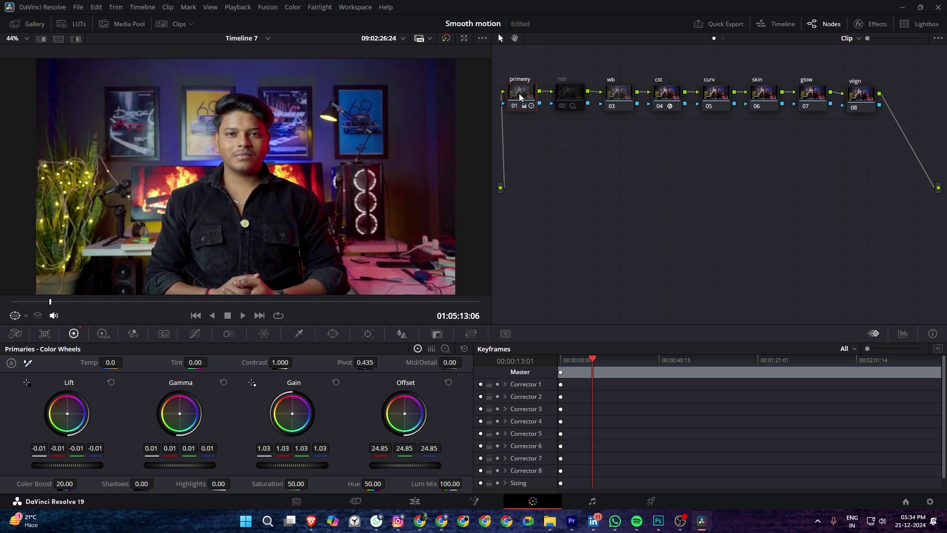
left_click(569, 100)
key("ctrl+d")
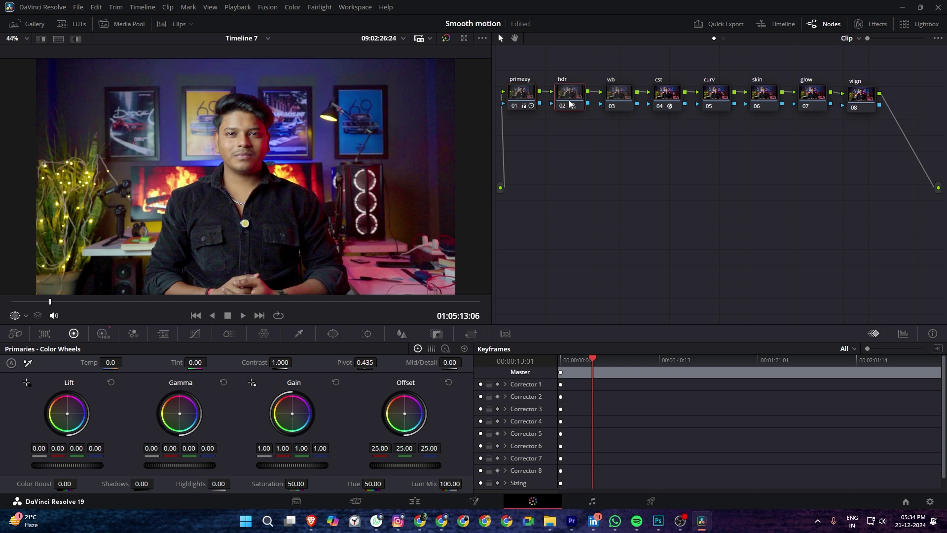
Select the wb node and adjust its Temp in the primary color wheels.
left_click(611, 104)
mouse_move(112, 364)
left_mouse_down()
mouse_move(126, 362)
mouse_move(110, 362)
left_mouse_up()
left_click(111, 362)
At frame 01:05:39:04, pull the curv node's custom curve white and black points slightly inward and add a midpoint.
left_click(665, 100)
left_click(606, 364)
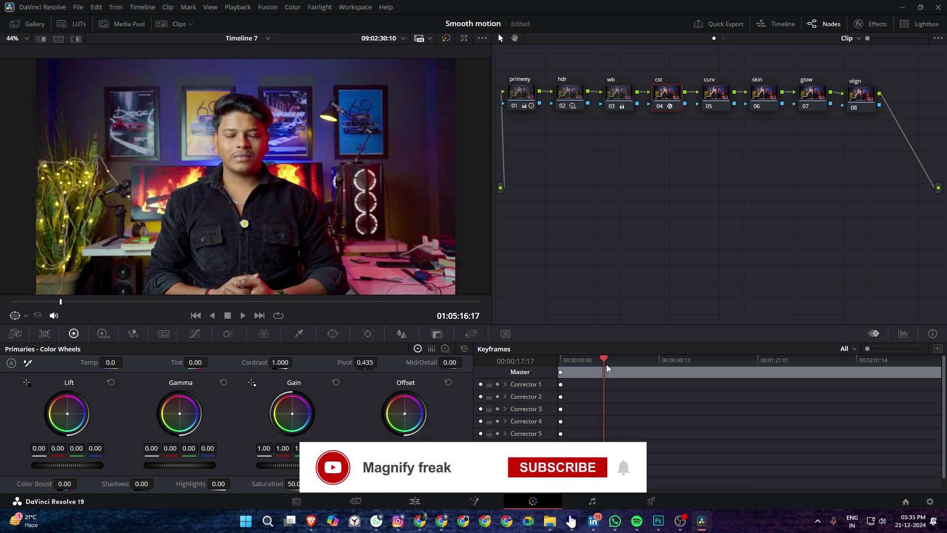
left_click_drag(606, 364, 656, 361)
scroll(419, 207, "up", 1)
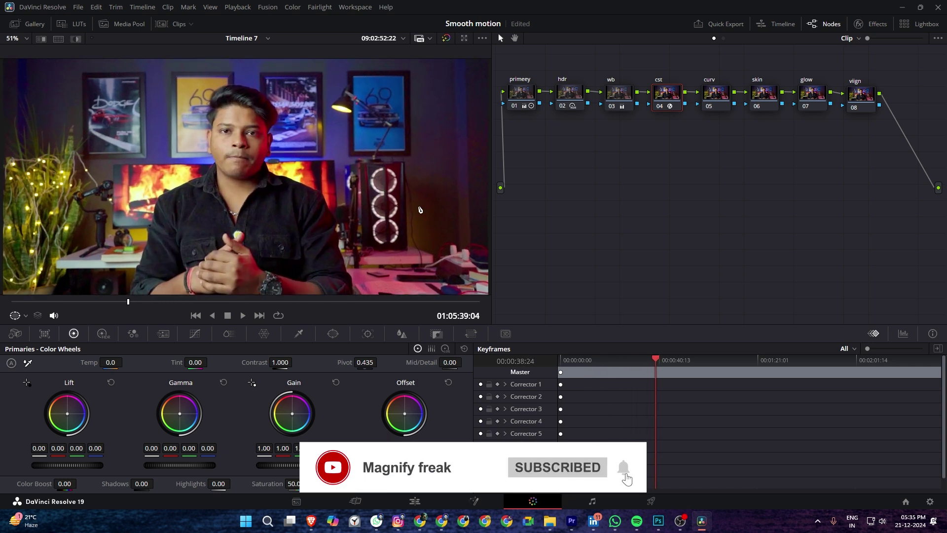
scroll(429, 227, "down", 2)
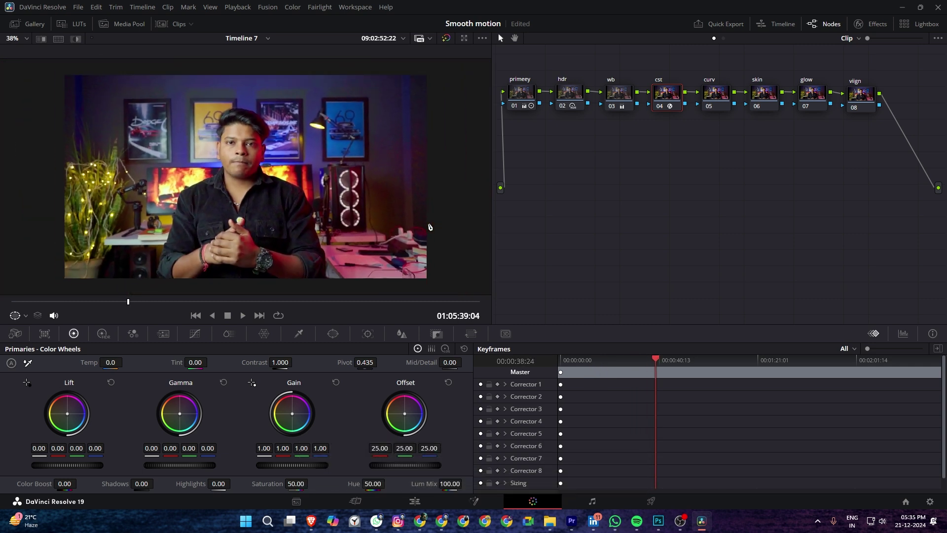
scroll(416, 205, "up", 1)
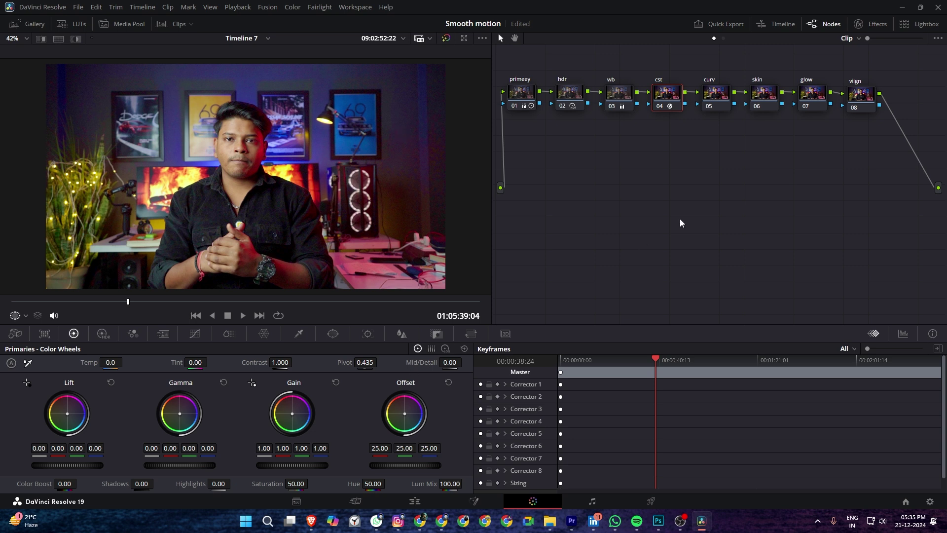
left_click(719, 103)
left_click(191, 333)
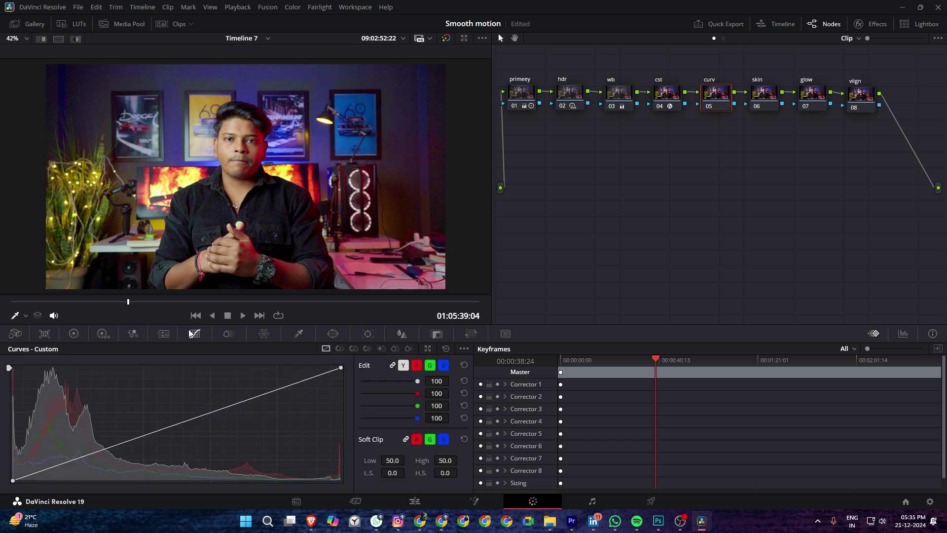
left_click_drag(341, 367, 316, 359)
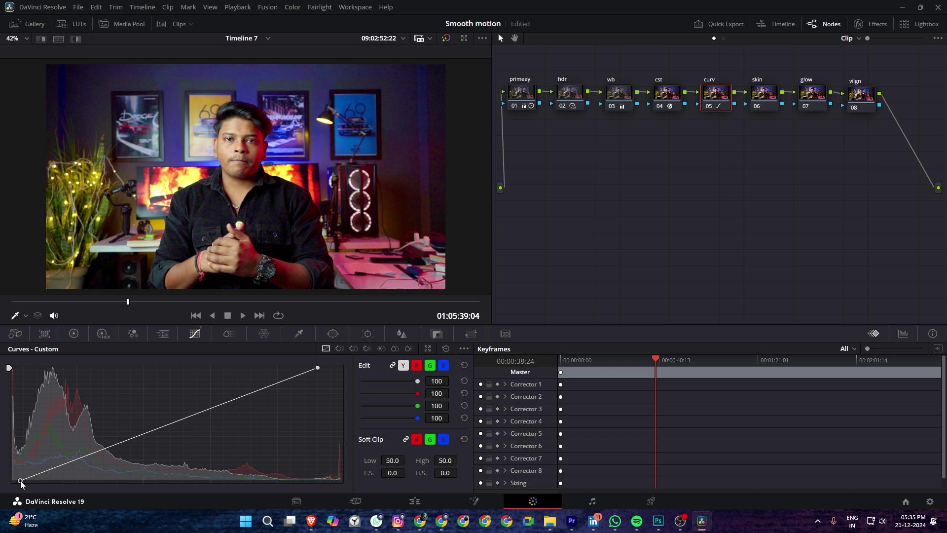
left_click_drag(17, 482, 20, 486)
left_click(157, 425)
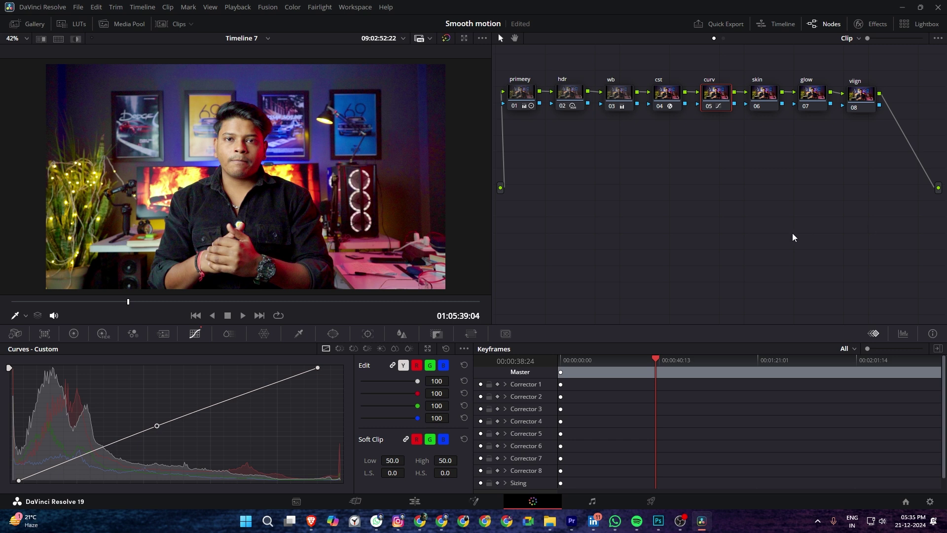
Open the HSL Qualifier on the skin node and turn on highlight viewing in the viewer.
left_click(762, 96)
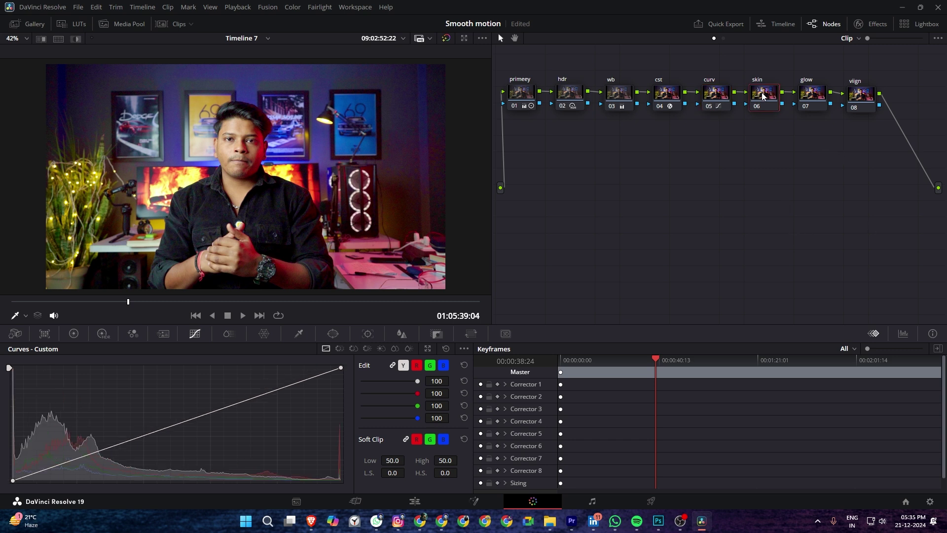
left_click(295, 335)
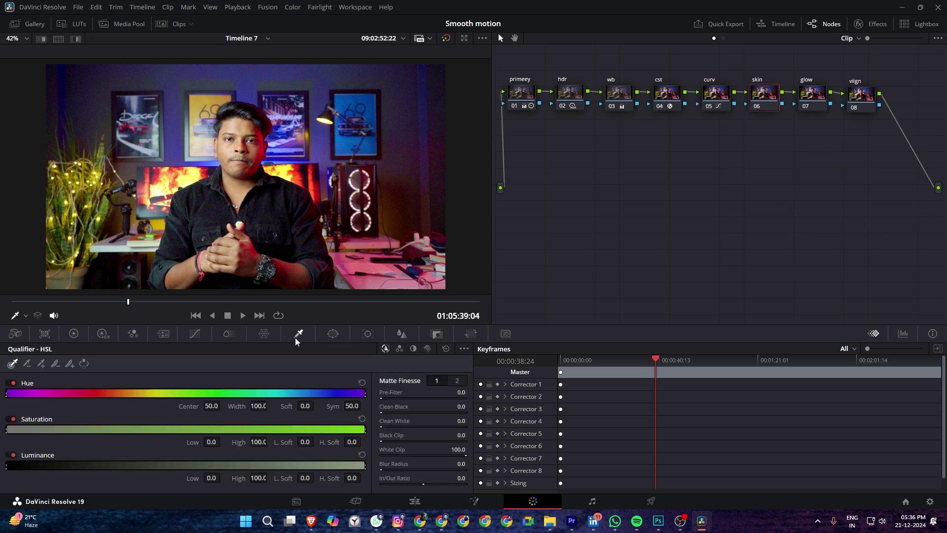
left_click(23, 315)
left_click(34, 337)
left_click(23, 318)
left_click(38, 348)
left_click(76, 40)
Sample the man's face with the qualifier to isolate his skin tones, with hue center about 33.8 and width about 11.1.
left_click(232, 143)
mouse_move(231, 145)
left_mouse_down()
mouse_move(247, 152)
mouse_move(233, 152)
left_mouse_up()
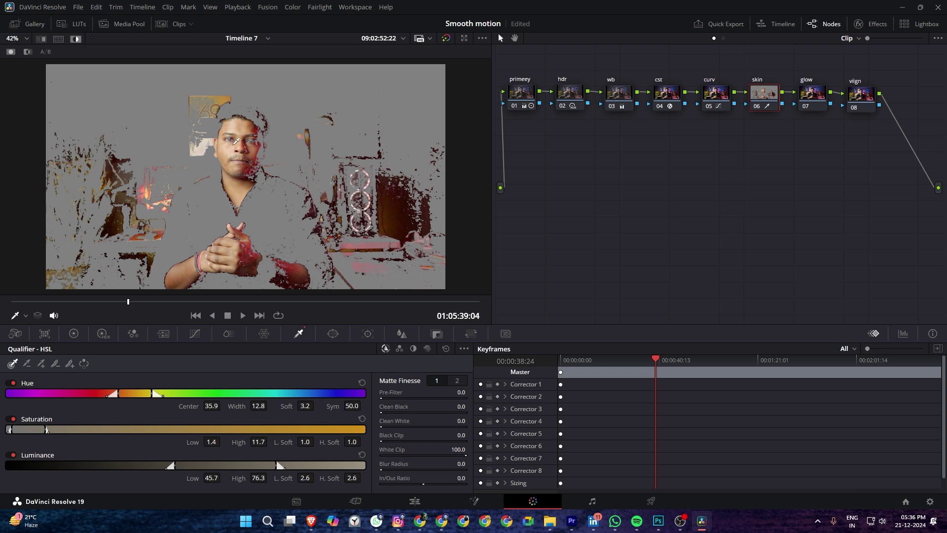
left_click(235, 148)
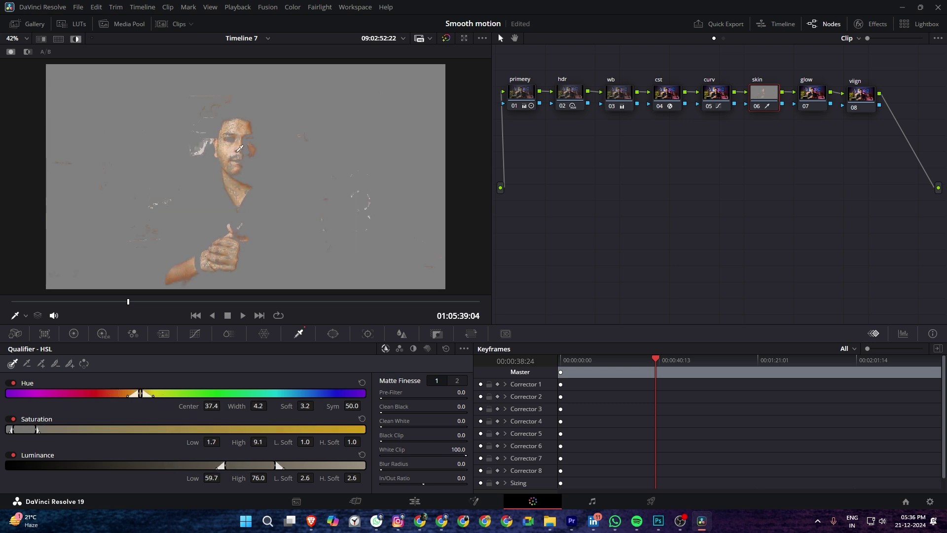
mouse_move(235, 150)
left_mouse_down()
mouse_move(254, 146)
mouse_move(230, 144)
mouse_move(248, 143)
left_mouse_up()
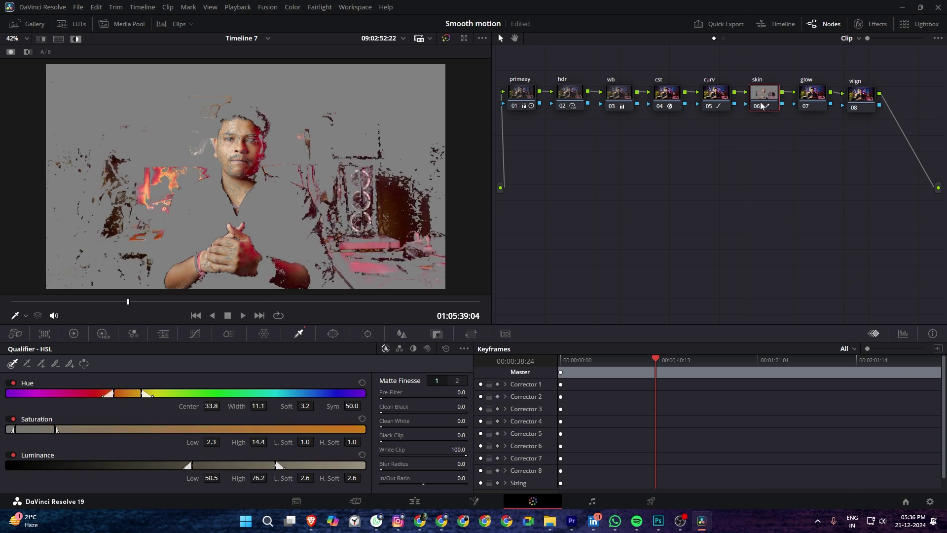
Add a circle window around the man's face and hands, Size about 58, Aspect 41 and Soft 1 3.55, and turn off highlight viewing.
left_click(334, 334)
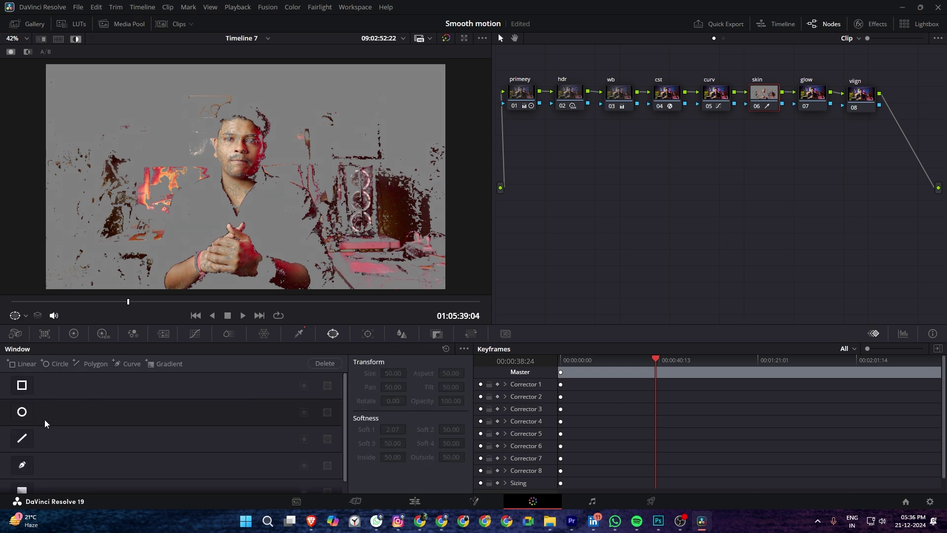
left_click(22, 411)
left_click_drag(242, 245, 229, 294)
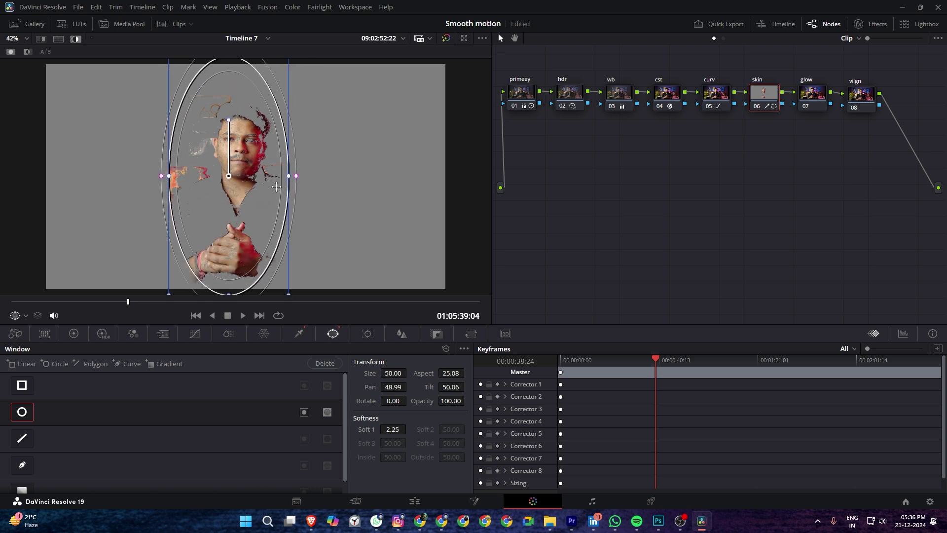
left_click_drag(288, 176, 312, 173)
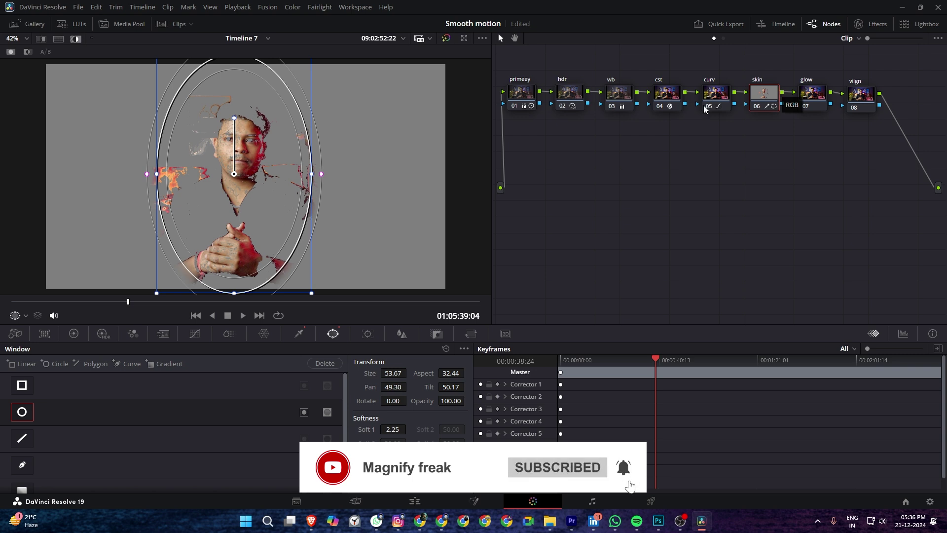
left_click_drag(247, 164, 251, 172)
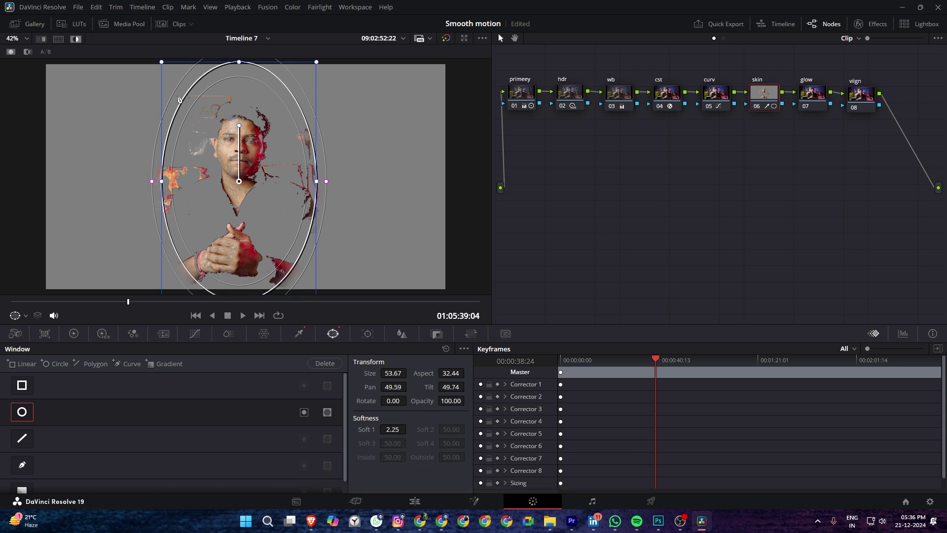
left_click_drag(184, 97, 183, 120)
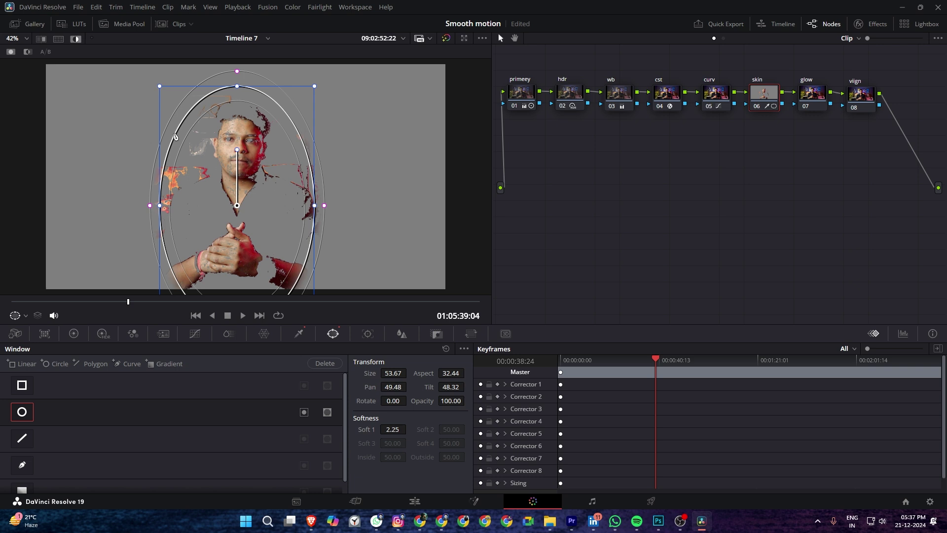
left_click_drag(159, 86, 168, 100)
mouse_move(217, 142)
left_mouse_down()
mouse_move(213, 115)
mouse_move(217, 126)
left_mouse_up()
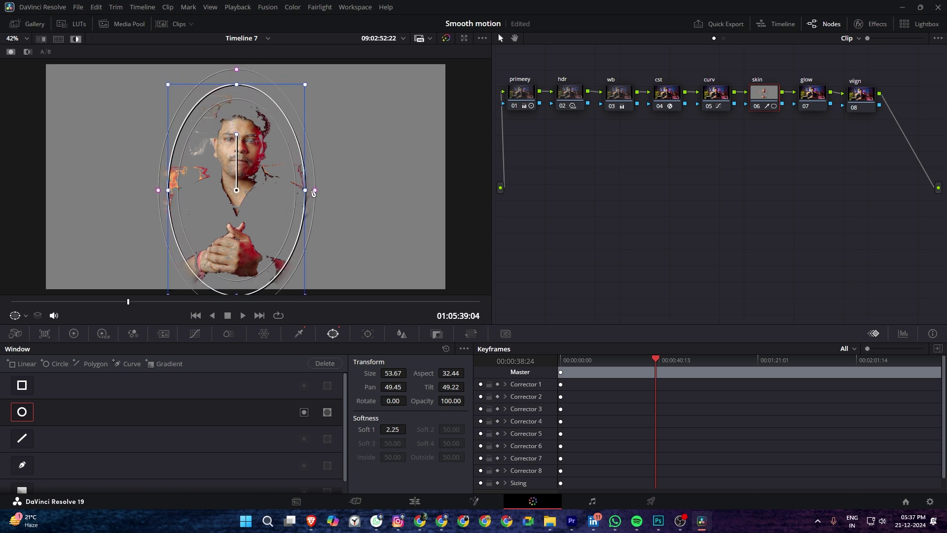
left_click_drag(314, 190, 325, 195)
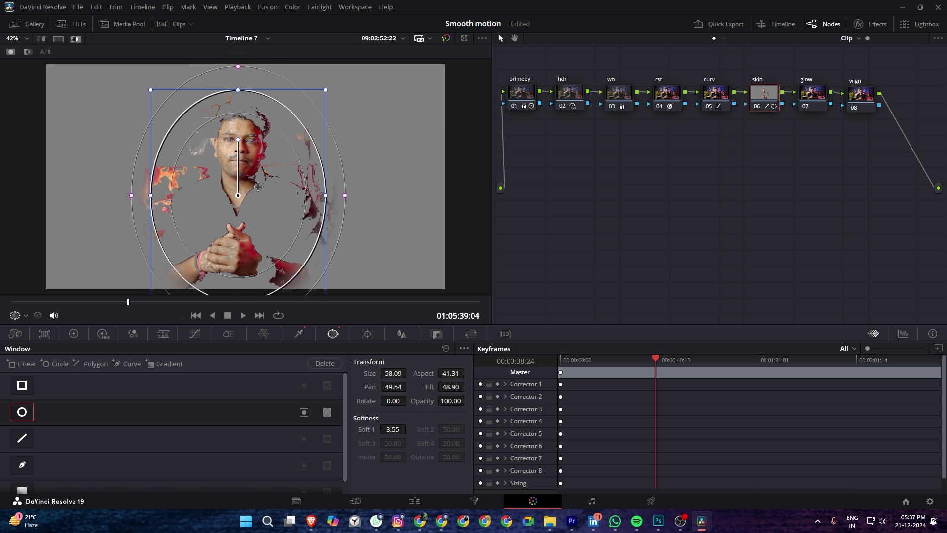
left_click(80, 39)
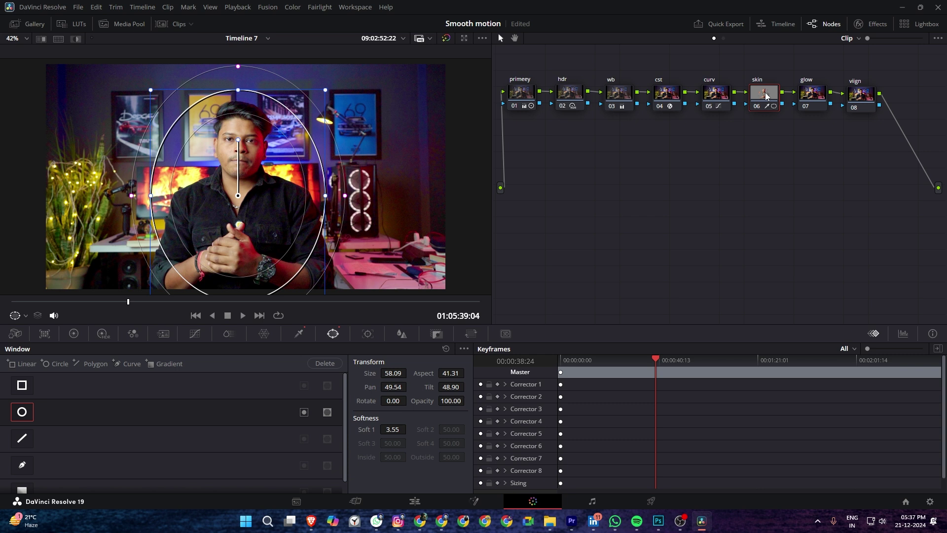
Enlarge the node graph and center it on the skin node.
scroll(763, 101, "up", 2)
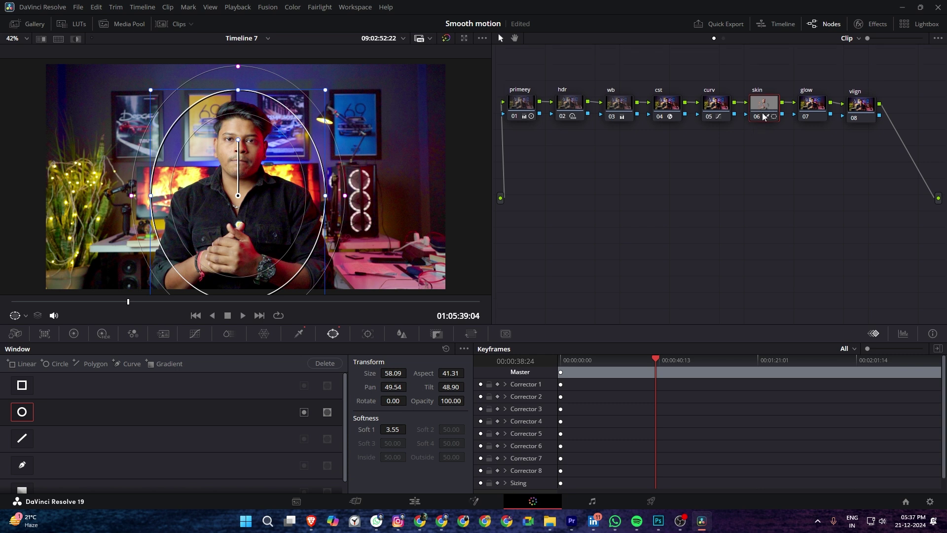
scroll(766, 115, "up", 5)
scroll(767, 115, "down", 5)
scroll(763, 112, "up", 4)
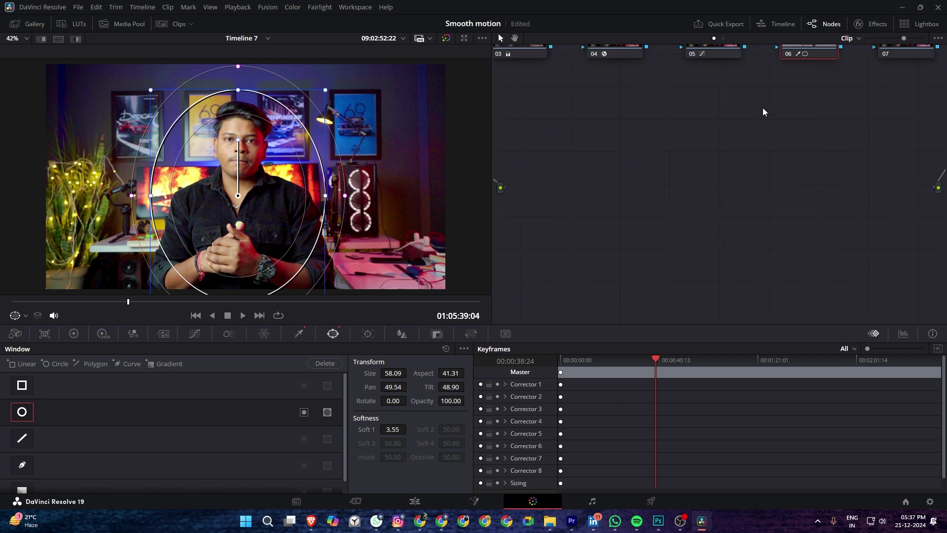
key("space")
left_click_drag(800, 82, 785, 170)
key("space")
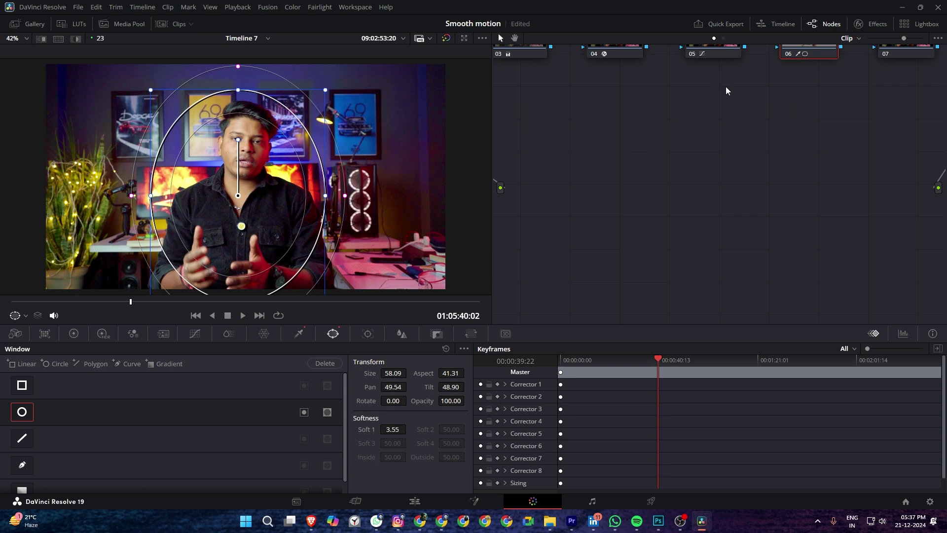
left_click(514, 39)
left_click_drag(772, 118, 704, 251)
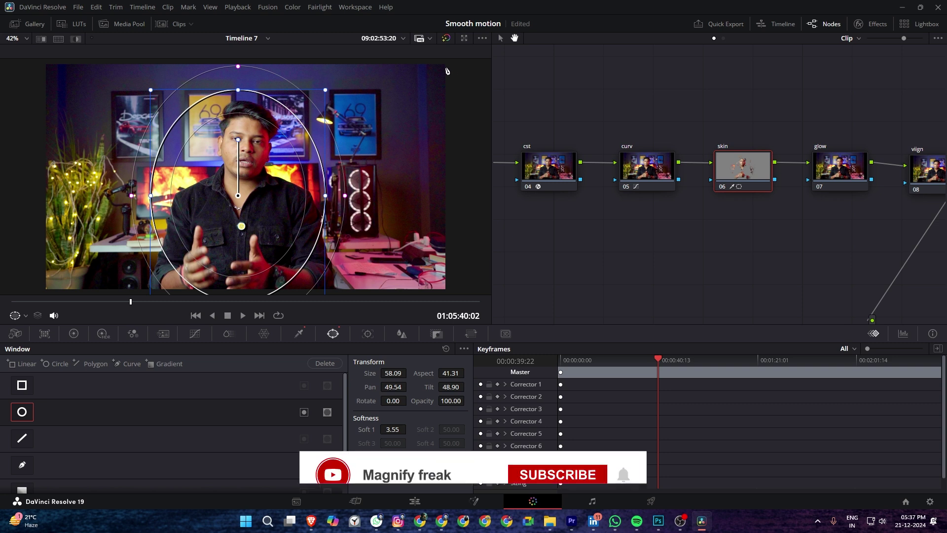
left_click(500, 39)
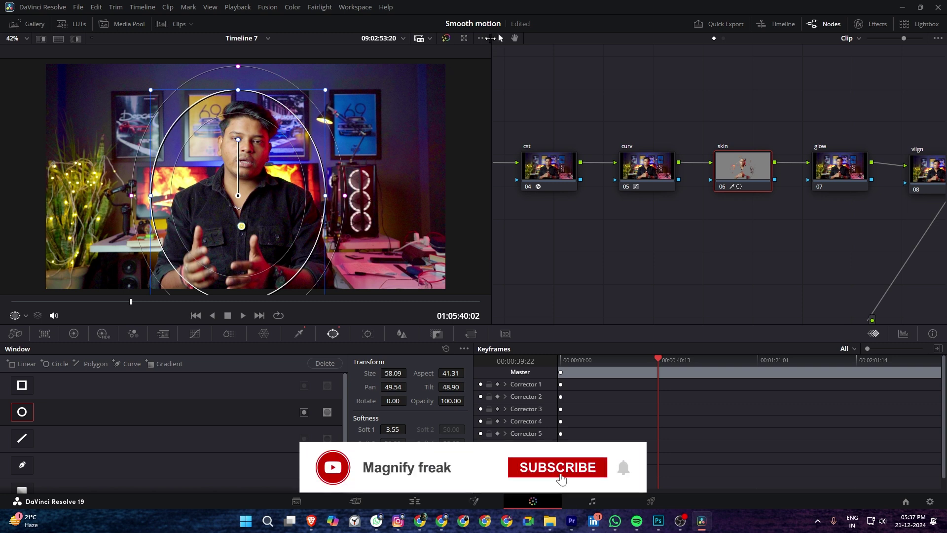
Set the skin node's Mid/Detail to -70 in the primary color wheels and hide the window outline in the viewer.
left_click(73, 333)
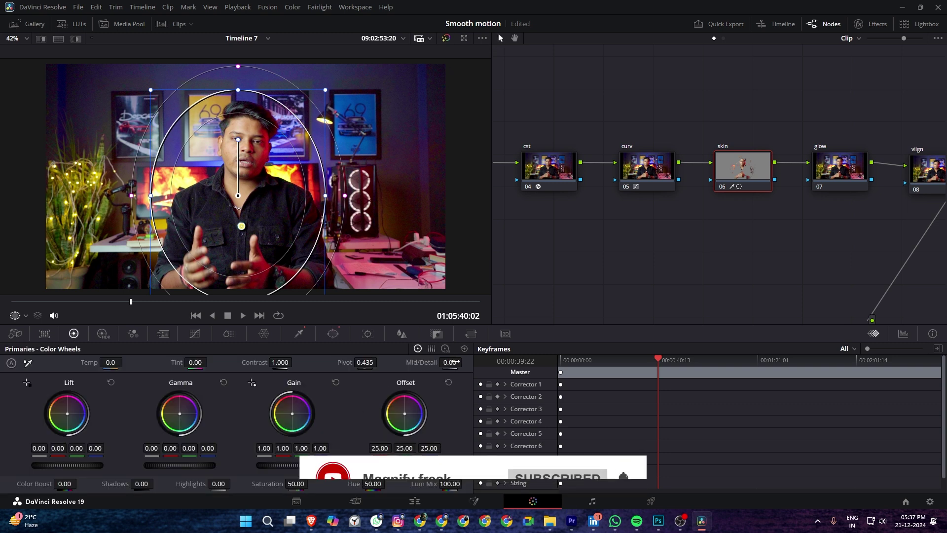
left_click_drag(449, 362, 440, 362)
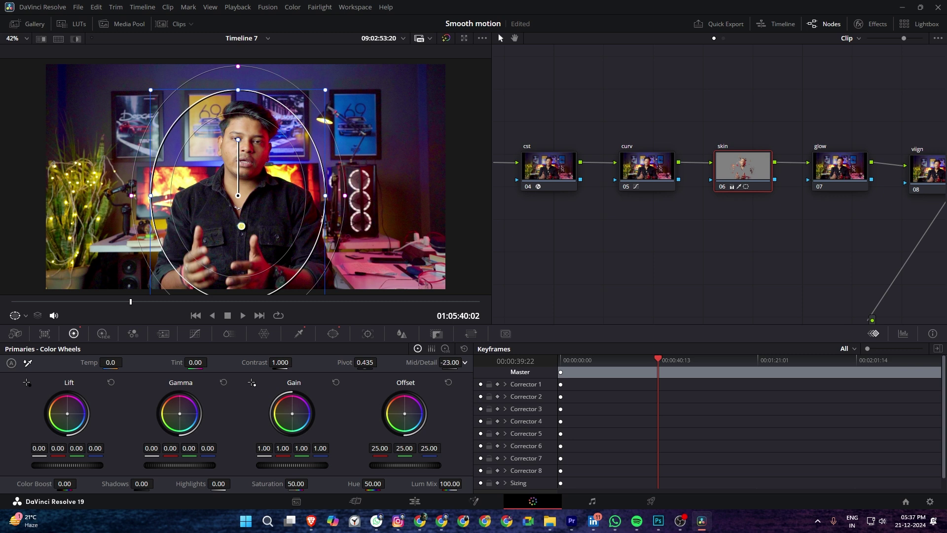
double_click(450, 362)
key("BackSpace")
type("-70")
key("Return")
left_click(15, 315)
left_click(28, 335)
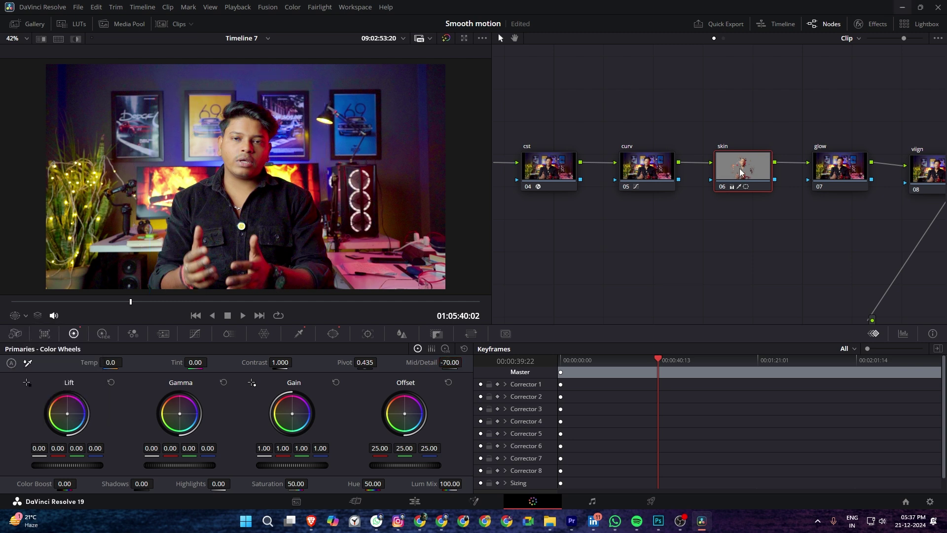
Compare the enlarged face with the skin node disabled and enabled to check the skin smoothing.
scroll(358, 117, "up", 5)
key("ctrl+d")
key("ctrl+d")
key("ctrl+d")
key("ctrl+d")
key("ctrl+d")
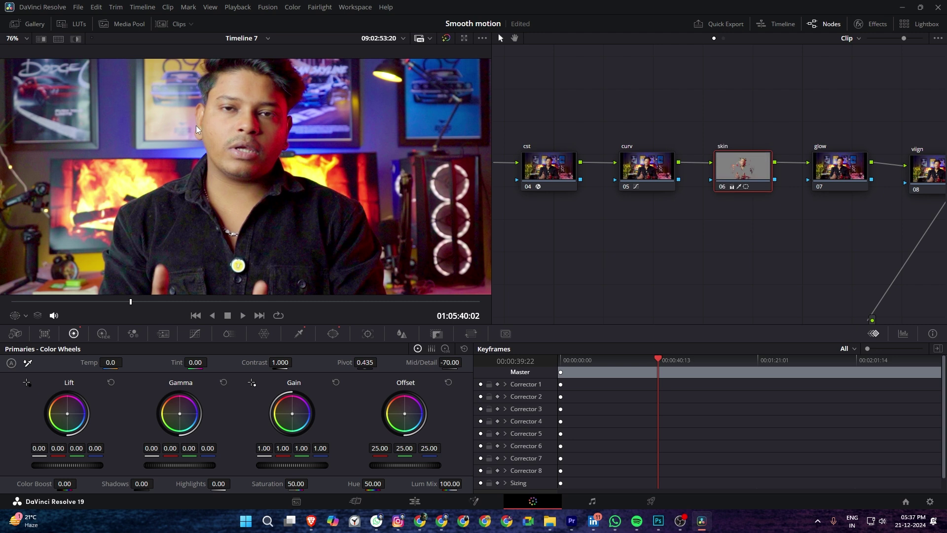
Review the skin smoothing at earlier and later moments of the clip, from the enlarged face to the full frame.
key("ctrl+d")
scroll(214, 121, "down", 1)
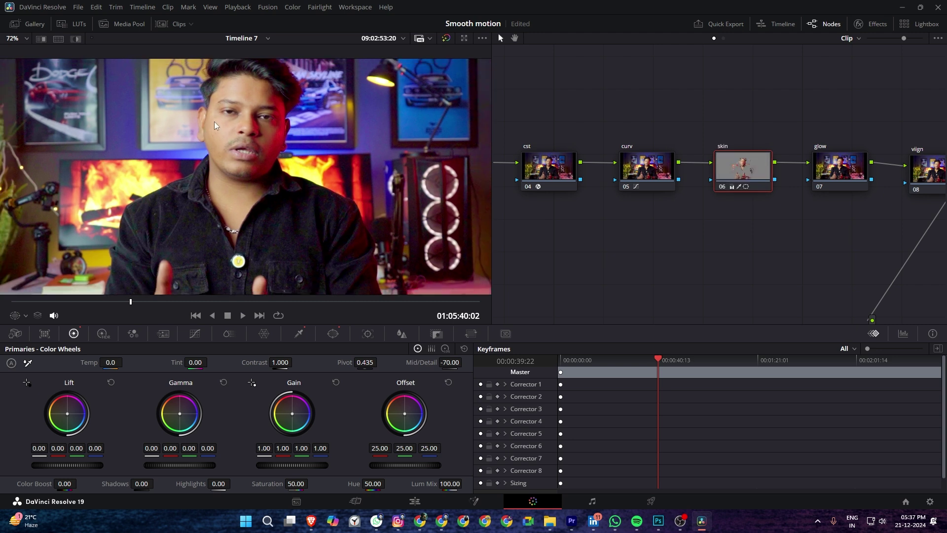
left_click_drag(129, 296, 92, 300)
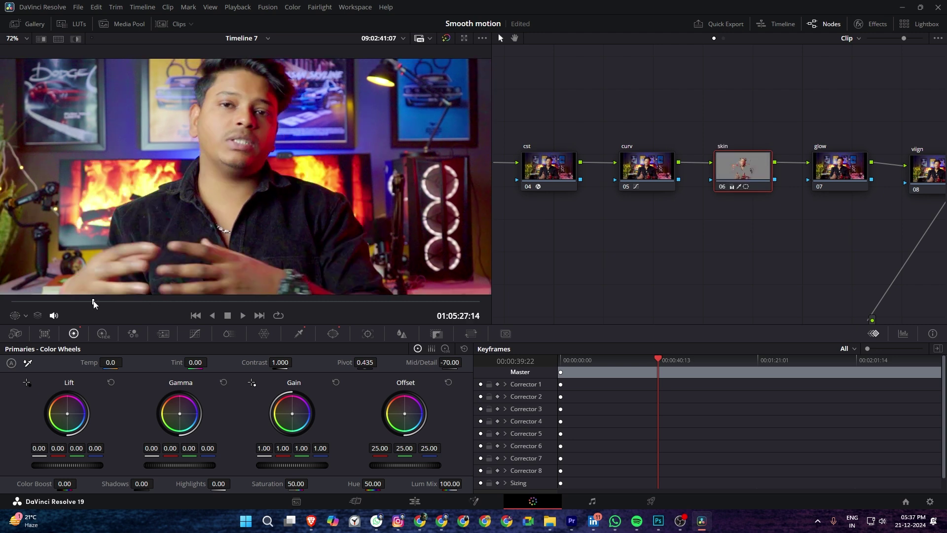
scroll(267, 157, "down", 4)
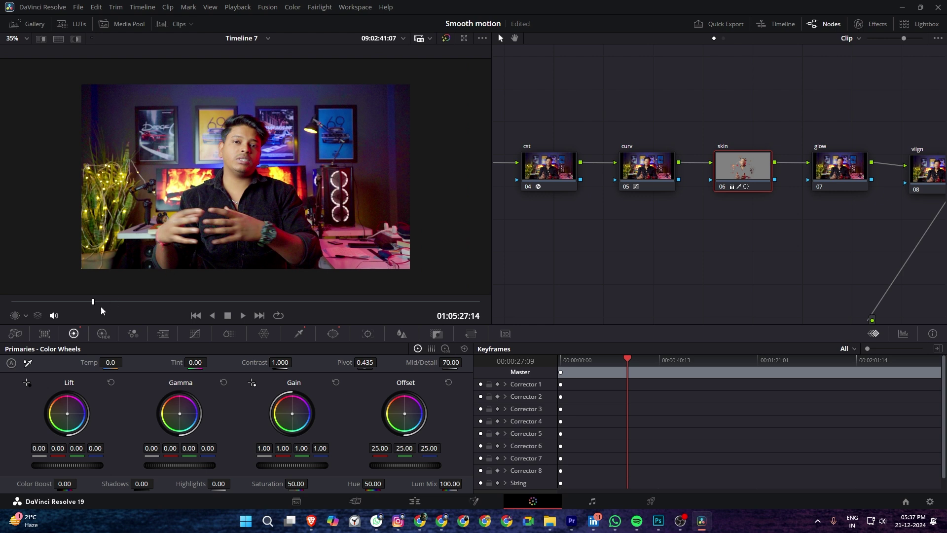
left_click_drag(102, 301, 185, 300)
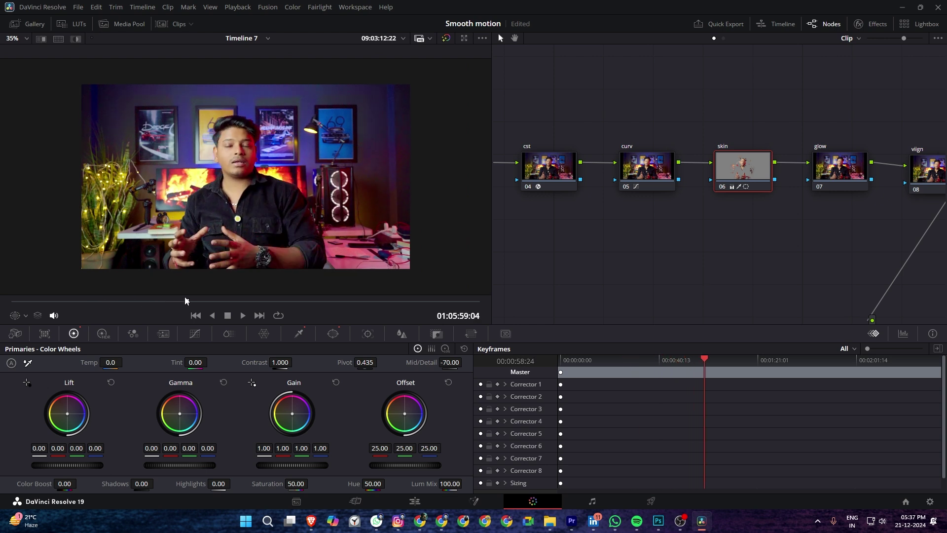
Shrink the node graph and move the row of nodes from hdr to the vignette node upward together.
scroll(714, 207, "down", 5)
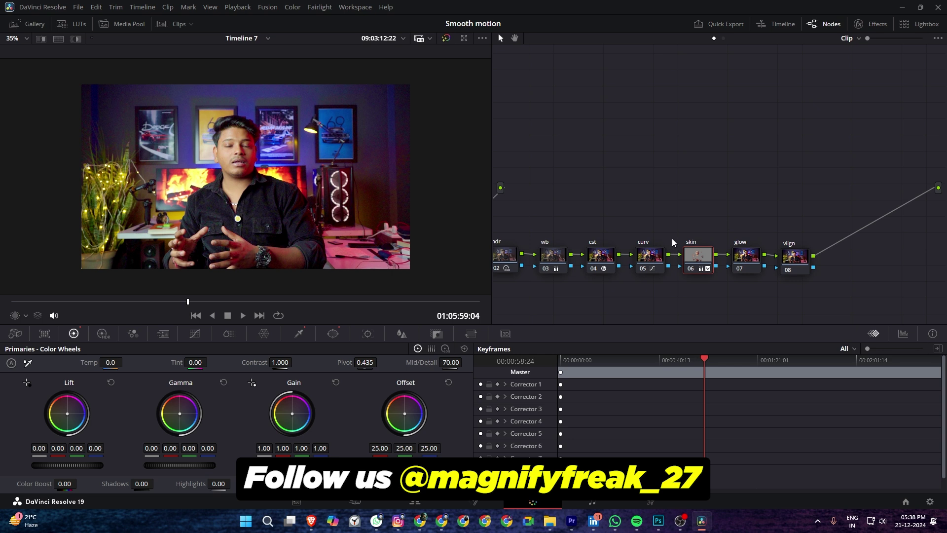
left_click_drag(845, 295, 500, 233)
left_click_drag(508, 266, 525, 159)
Search the effects library for "glow" and apply the Resolve FX Glow effect to the glow node.
left_click(765, 149)
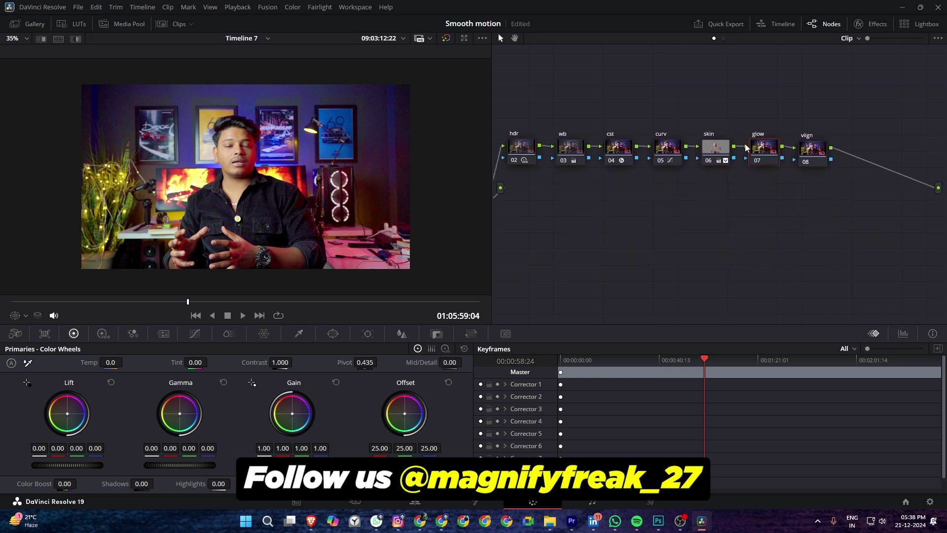
left_click(876, 24)
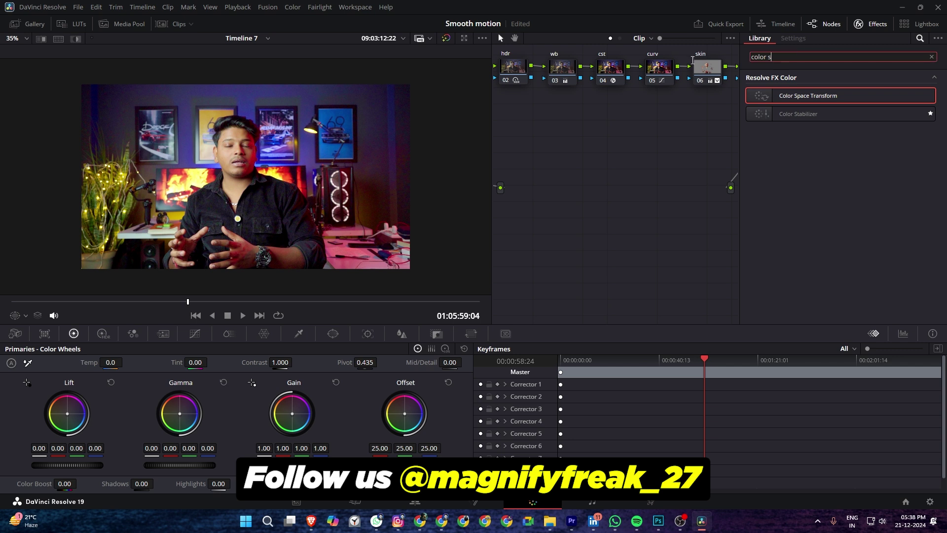
type("glow")
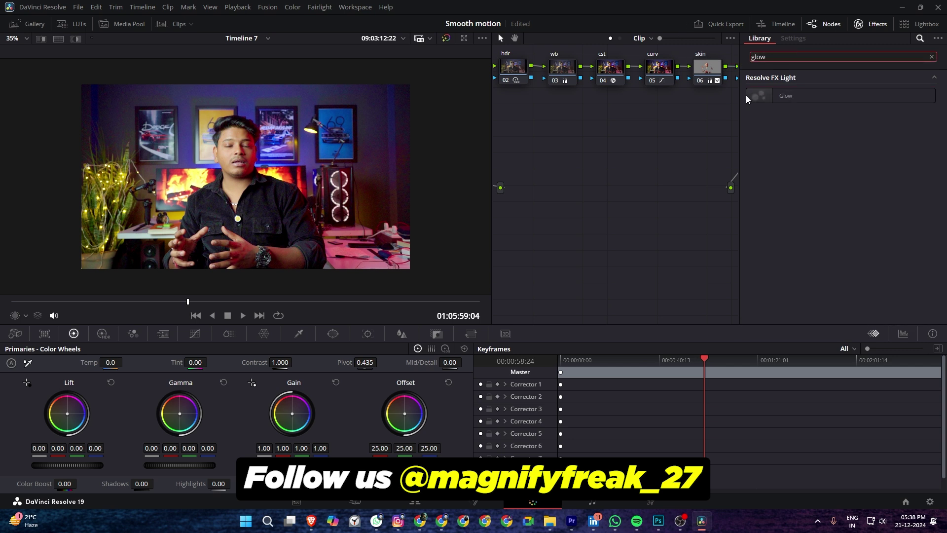
left_click(873, 25)
left_click(873, 25)
left_click_drag(814, 93, 642, 164)
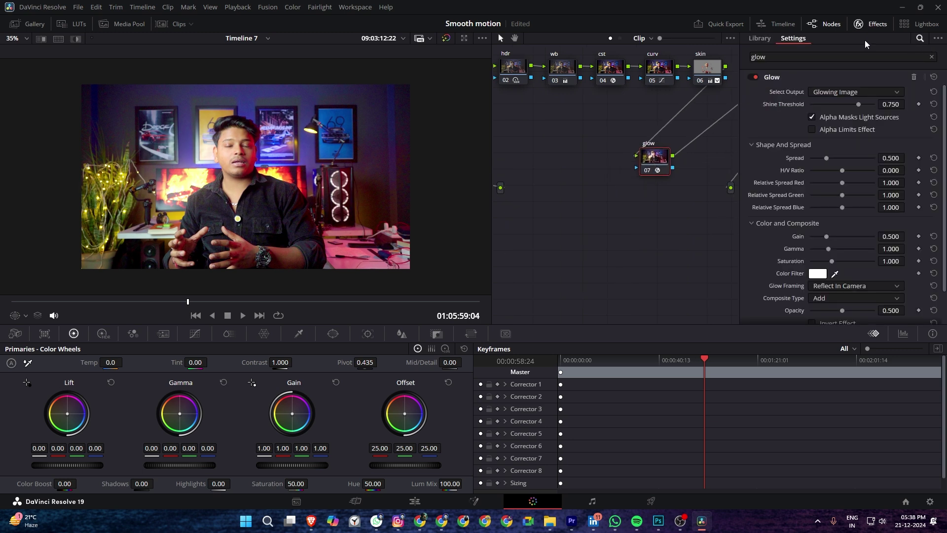
left_click(875, 26)
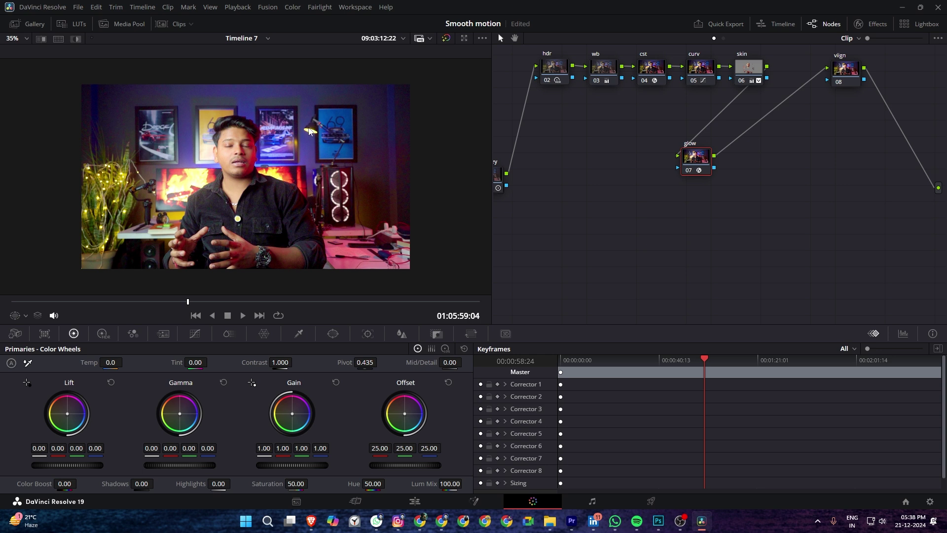
Place the glow node just below the skin node and set Glow's Color Filter to the yellow sampled beside the desk lamp.
left_click_drag(687, 163, 731, 117)
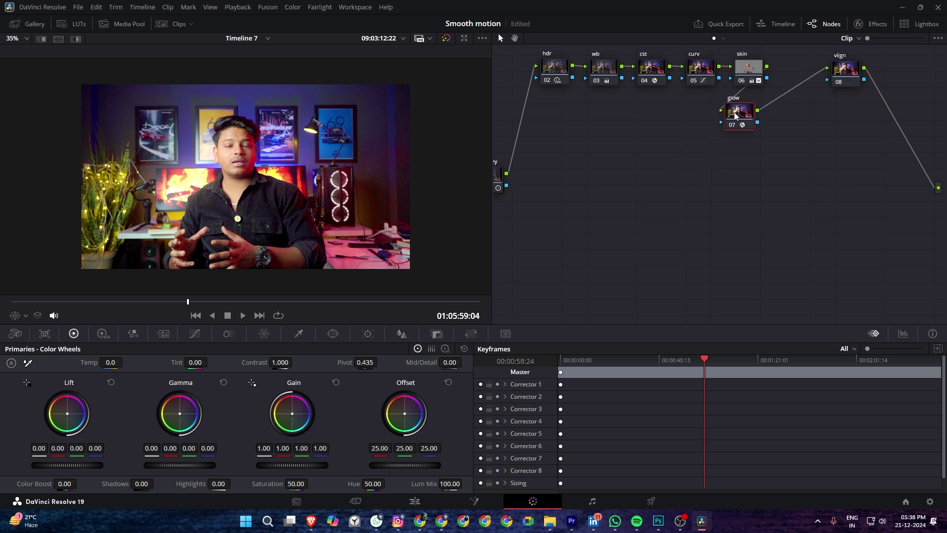
left_click(873, 25)
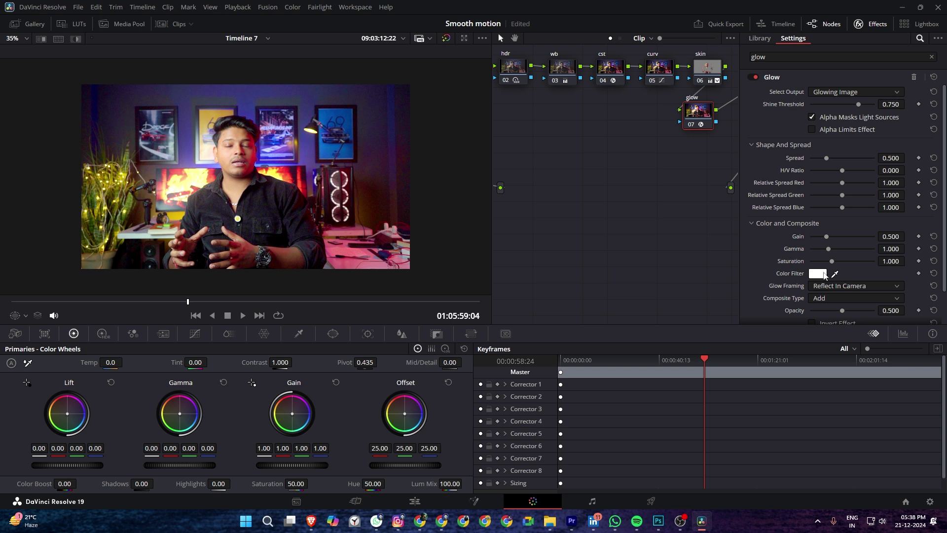
scroll(345, 120, "up", 3)
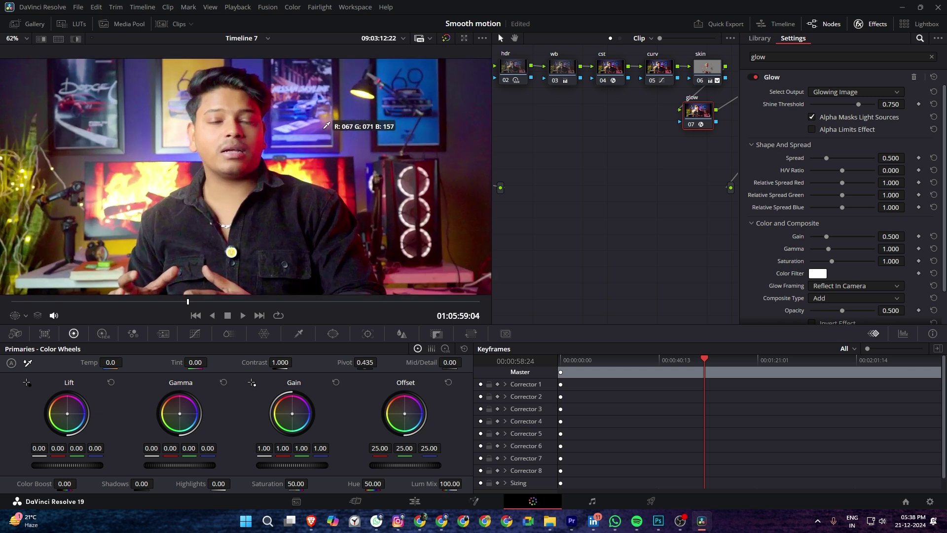
left_click(374, 95)
scroll(660, 195, "down", 1)
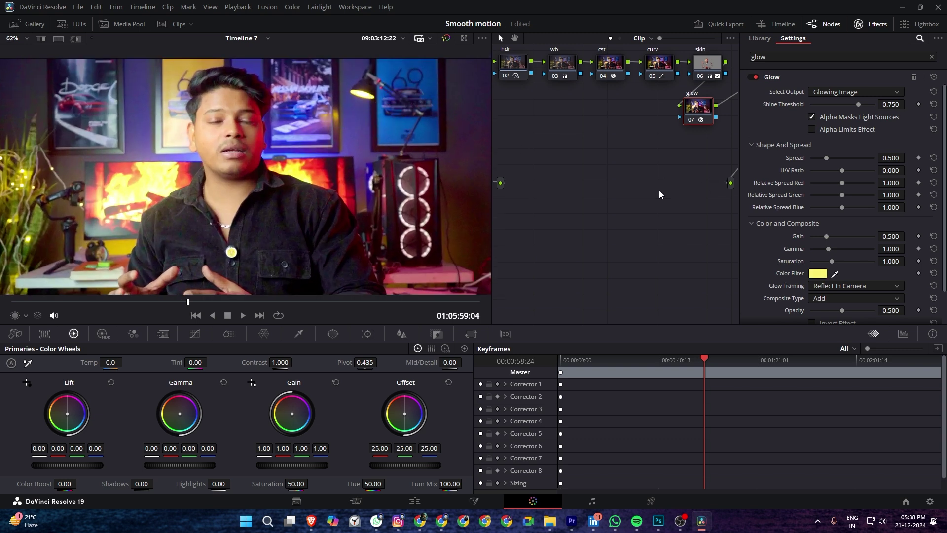
Add a circle window around the desk lamp on the glow node, with Size about 32.6, Aspect 51, Pan 54.7 and Tilt 53.2.
left_click(330, 335)
left_click(21, 412)
scroll(222, 188, "down", 1)
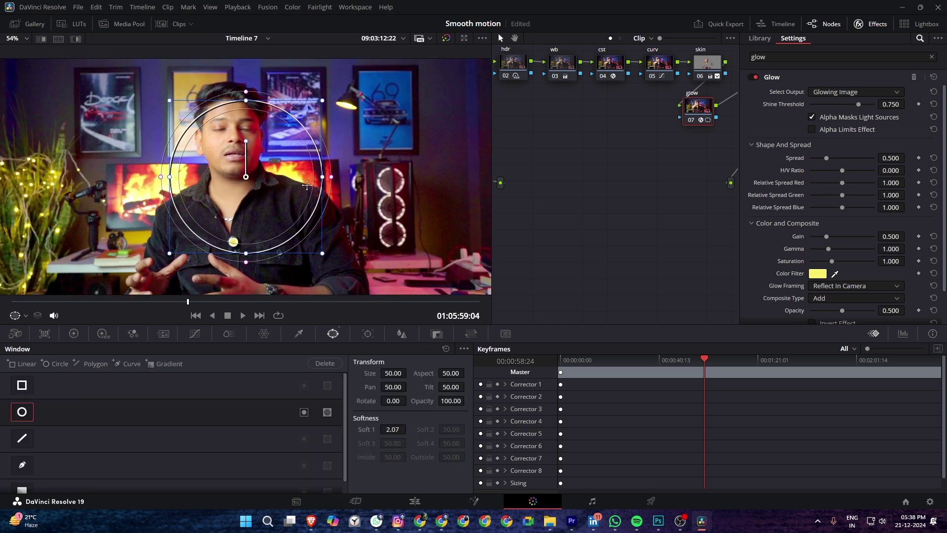
left_click_drag(272, 195, 349, 98)
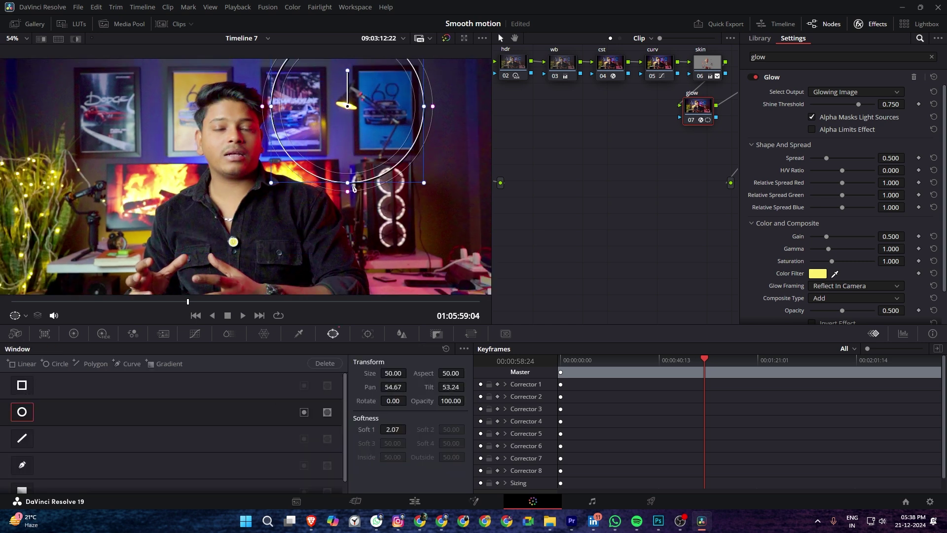
left_click_drag(350, 185, 348, 158)
left_click_drag(423, 106, 390, 110)
Set Glow's Shine Threshold to about 0.163, Opacity to about 0.527 and Global Blend to about 0.915.
left_click_drag(857, 106, 821, 105)
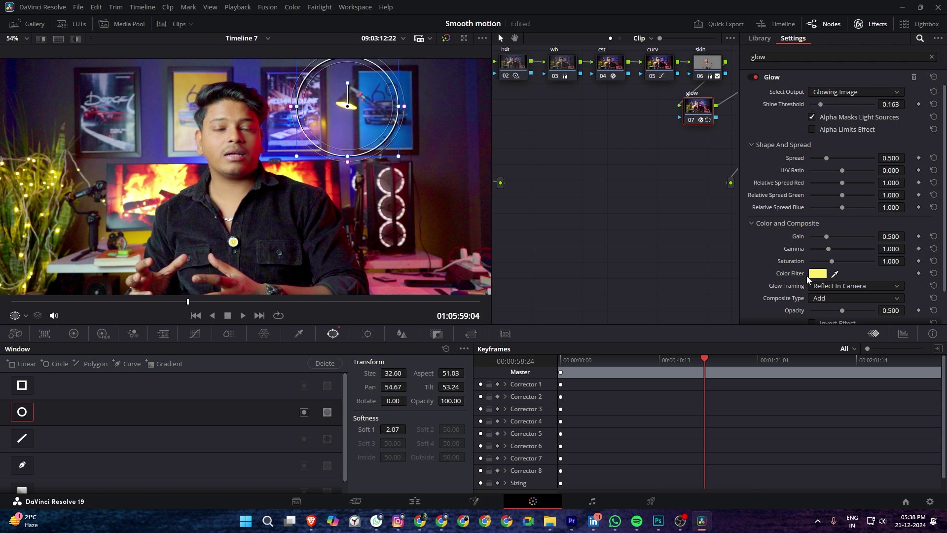
scroll(815, 210, "down", 2)
left_click_drag(841, 273, 901, 270)
left_click_drag(838, 274, 843, 274)
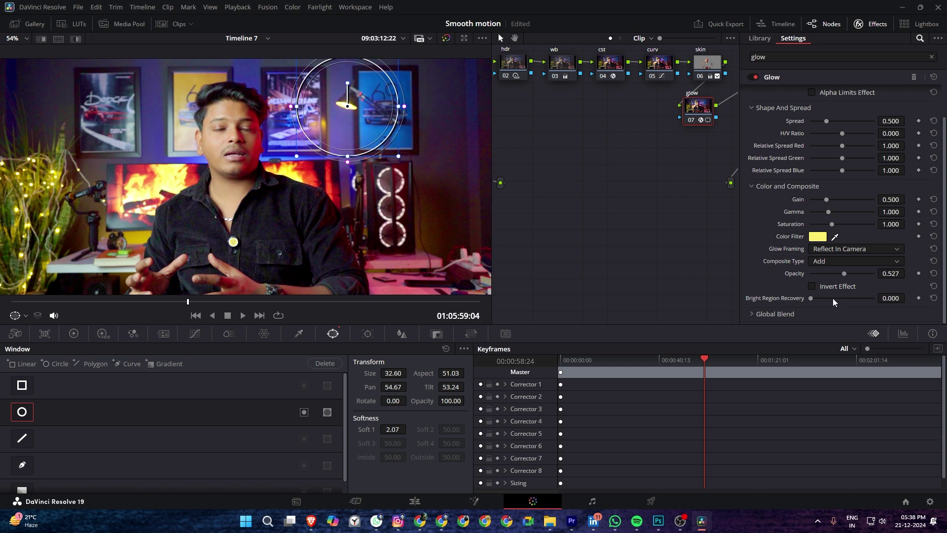
left_click(753, 314)
left_click_drag(817, 313, 861, 291)
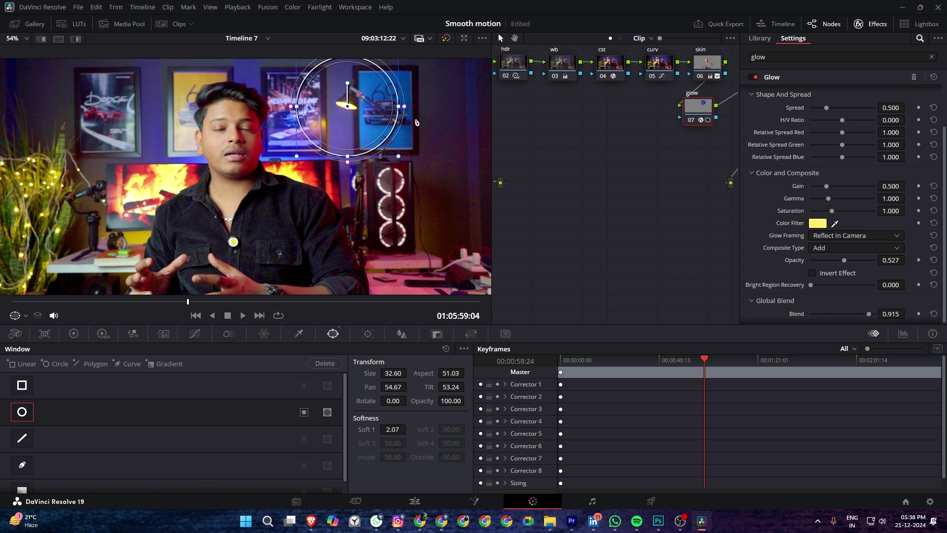
Widen and soften the lamp's circle window to Aspect about 60.5 and Soft 1 about 7.64, shifting its center slightly toward the man.
left_click_drag(400, 107, 412, 109)
left_click_drag(347, 177, 347, 178)
left_click_drag(349, 115, 345, 114)
scroll(786, 217, "down", 2)
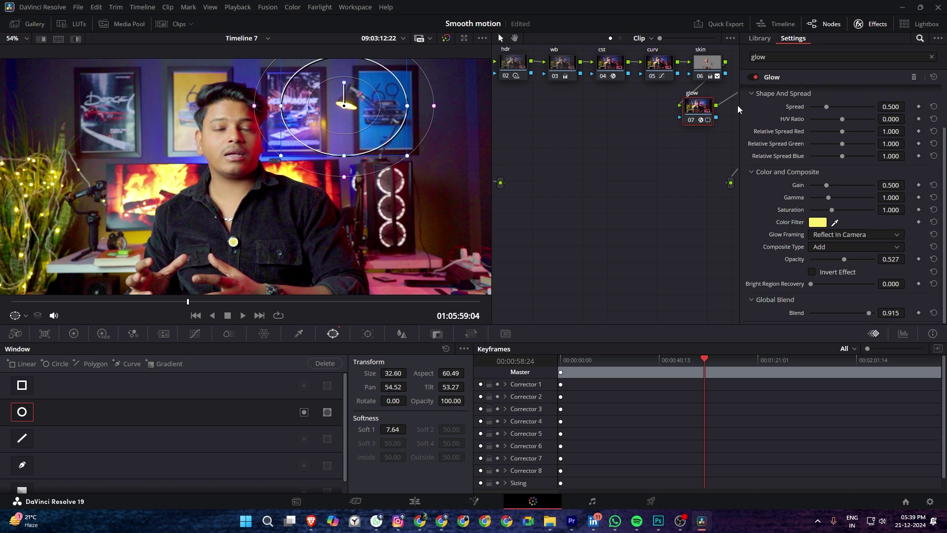
Hide the window outline and compare the full frame with the glow node disabled and enabled.
left_click(872, 24)
scroll(287, 134, "down", 8)
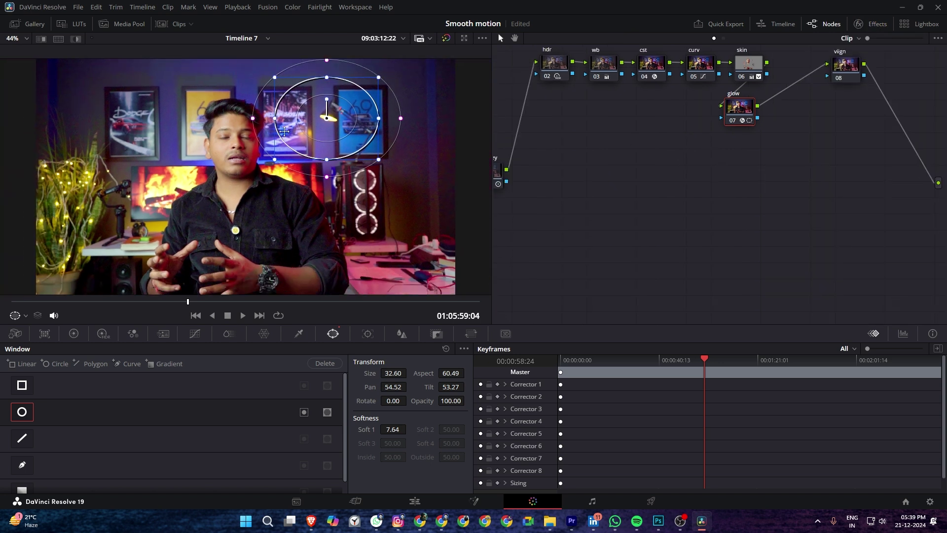
left_click(24, 315)
left_click(31, 331)
left_click(25, 315)
left_click(30, 332)
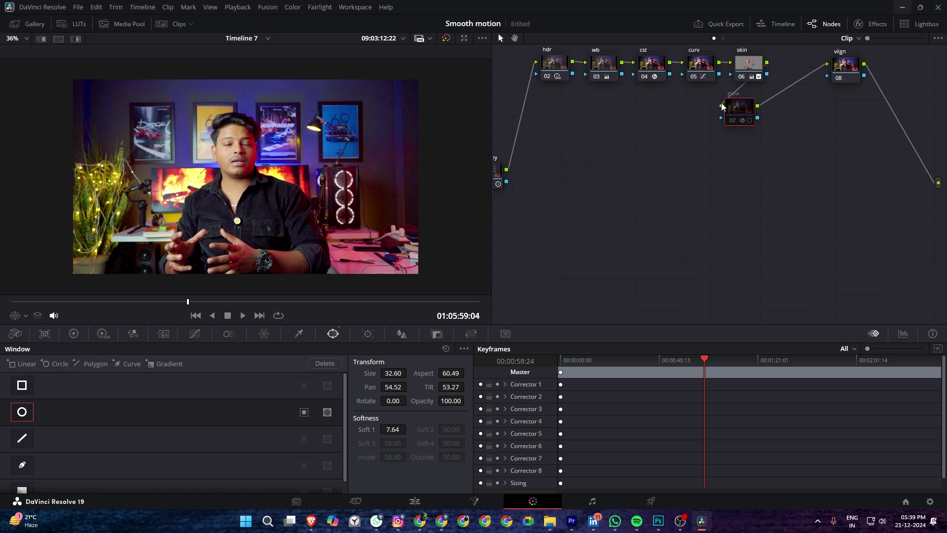
key("ctrl+d")
key("ctrl+d")
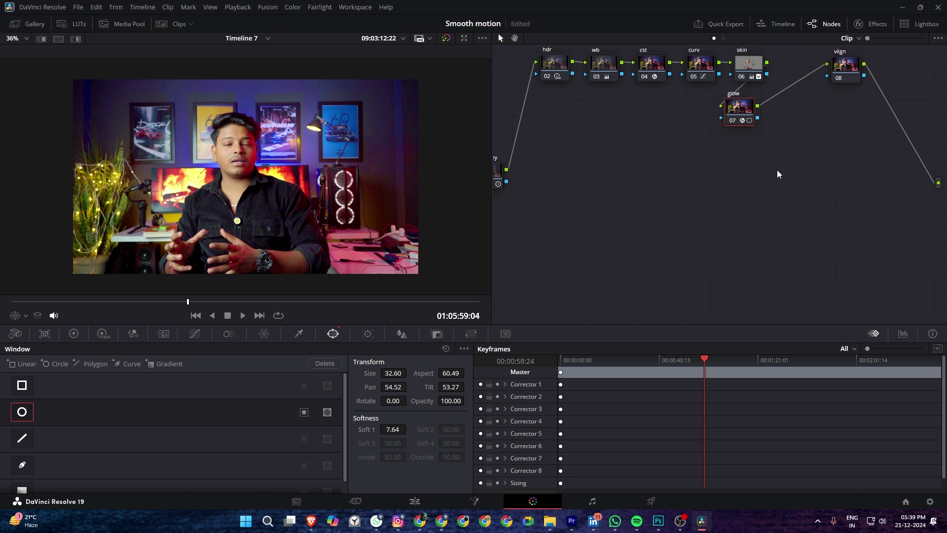
Return the glow node to the row after skin, and add a circle window with its outline shown to the vignette node.
left_click_drag(733, 123, 792, 71)
left_click(844, 74)
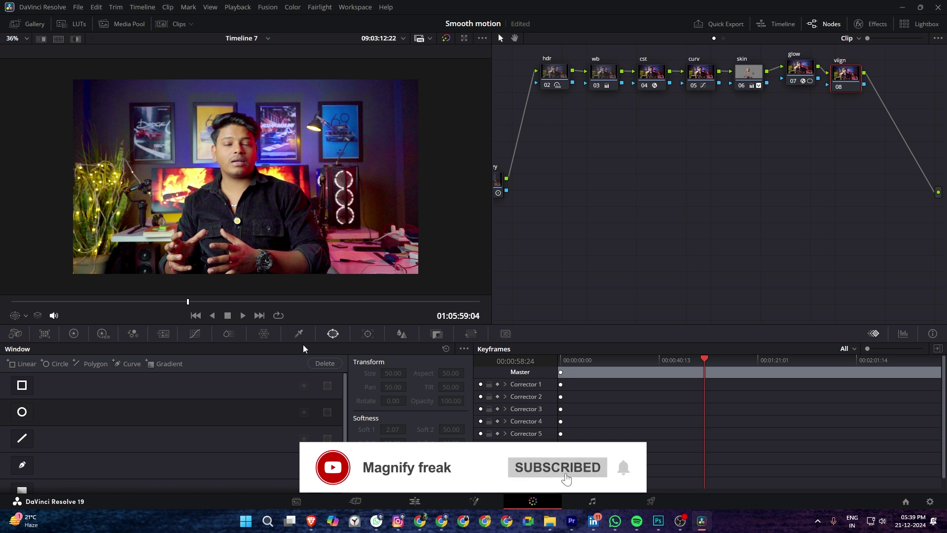
left_click(22, 411)
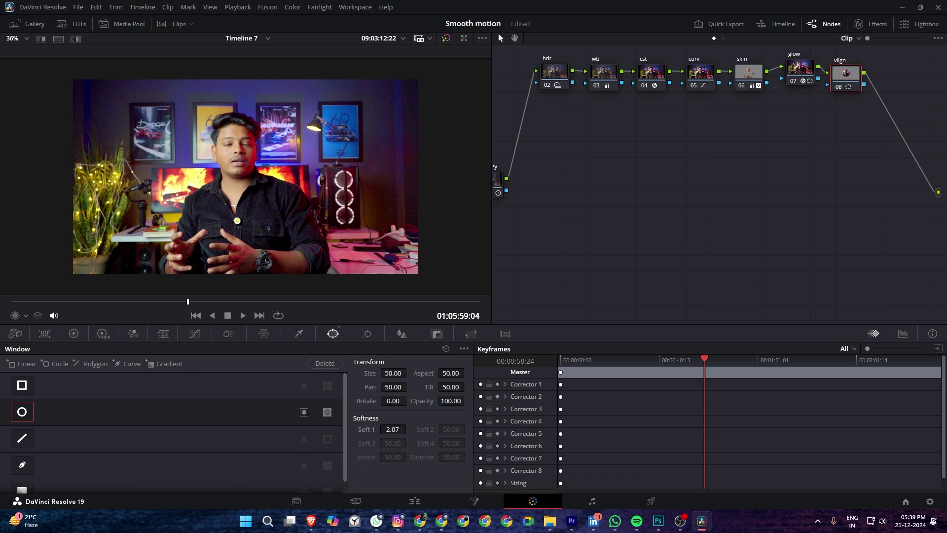
left_click(22, 316)
left_click(43, 362)
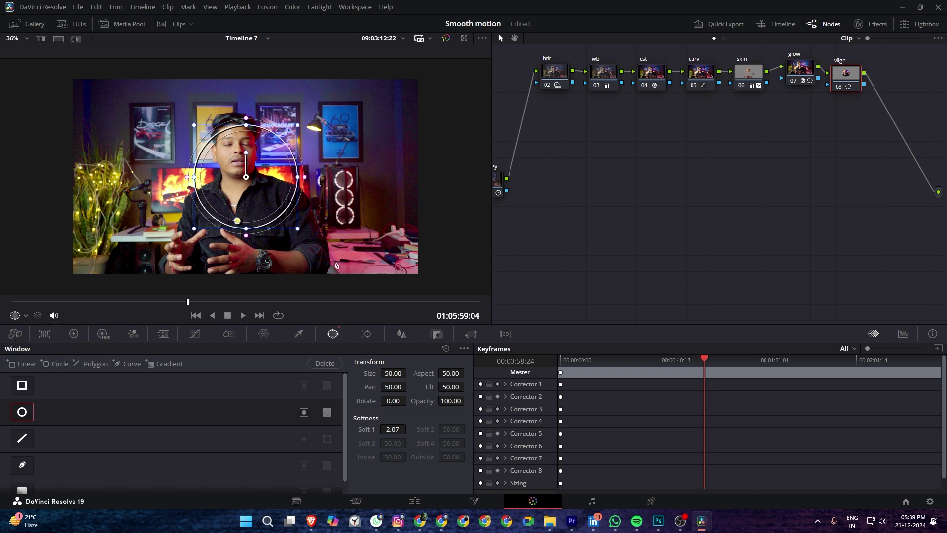
Enlarge the vignette window around the man to Size about 59.6, Aspect 54.5 and Soft 1 5.69, centered slightly higher.
left_click_drag(259, 215, 210, 190)
left_click_drag(247, 152, 291, 163)
left_click_drag(249, 211, 248, 243)
left_click_drag(253, 188, 244, 206)
Pull down the middle of the vignette node's custom curve and invert its circle window to darken the area outside.
left_click(194, 333)
left_click_drag(170, 424, 180, 440)
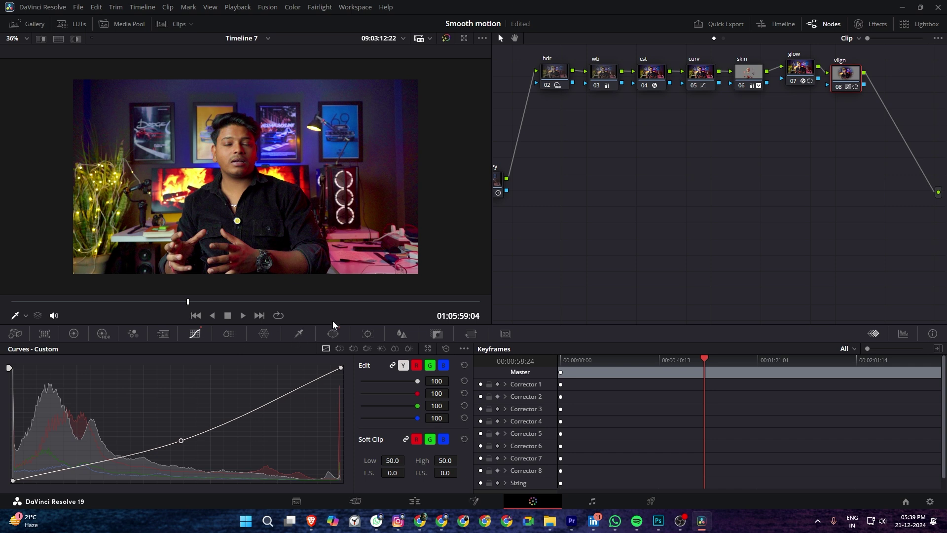
left_click(332, 334)
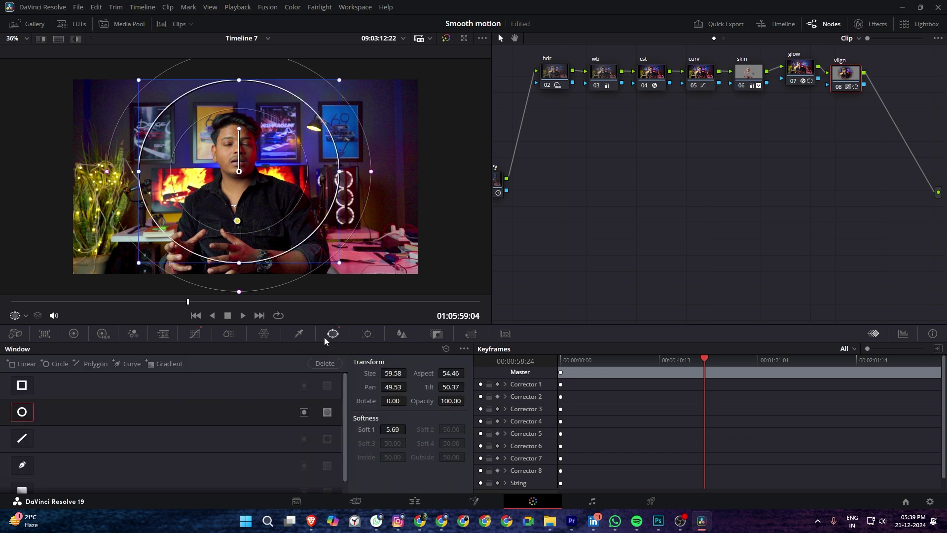
left_click(304, 413)
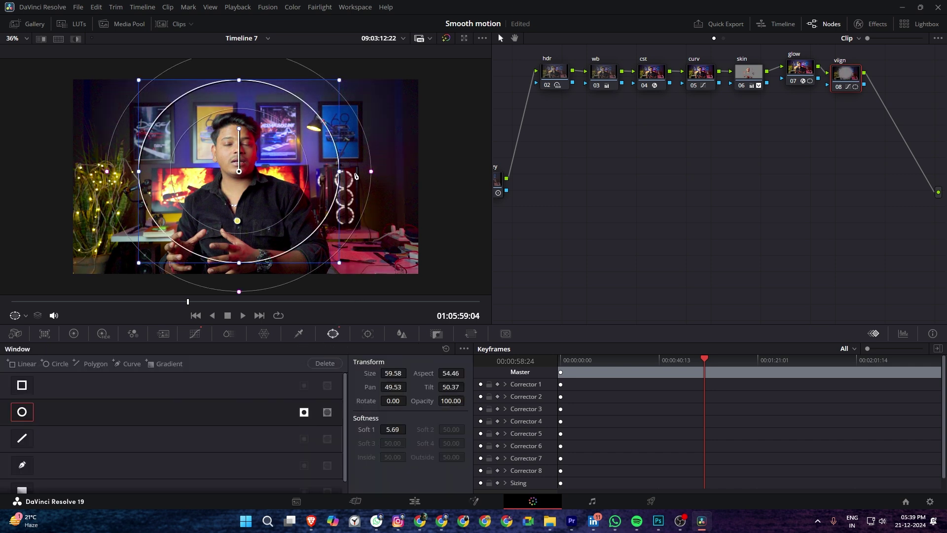
Refine the vignette window to Size about 61.6, Aspect 59.7 and Soft 1 3.24, and raise the curve's middle point slightly.
mouse_move(371, 175)
left_mouse_down()
mouse_move(382, 175)
mouse_move(362, 171)
left_mouse_up()
left_click_drag(239, 262, 239, 270)
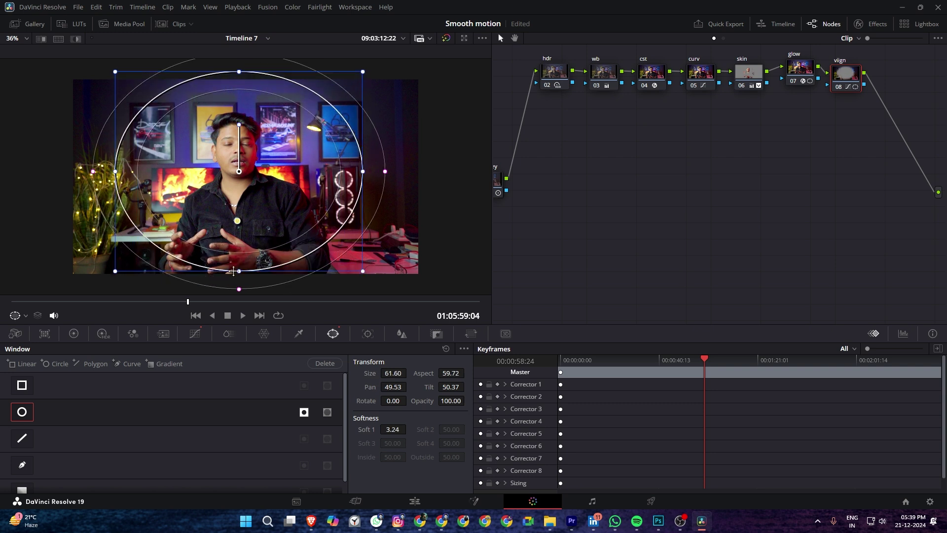
left_click(194, 333)
left_click_drag(180, 440, 185, 437)
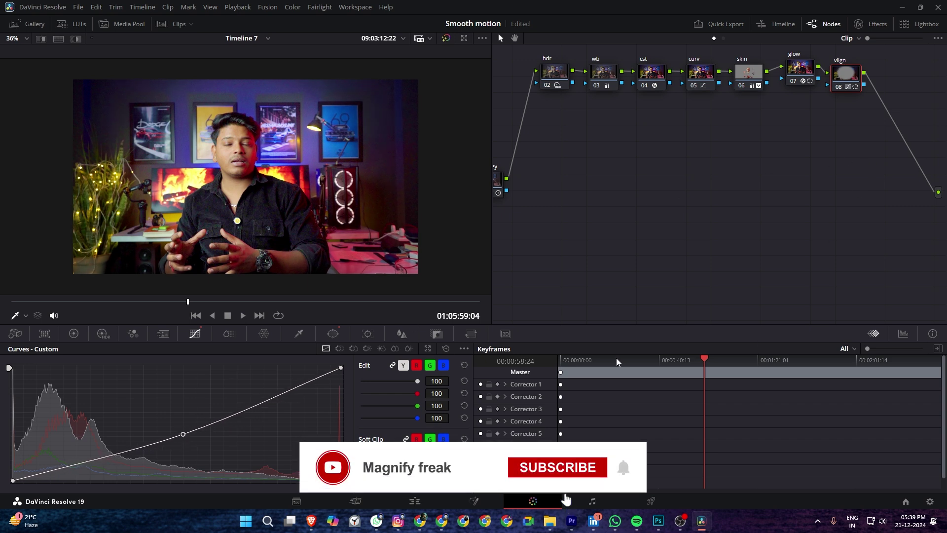
Apply 2.35 output blanking to the timeline from the Edit page and return to the Color page.
left_click(413, 500)
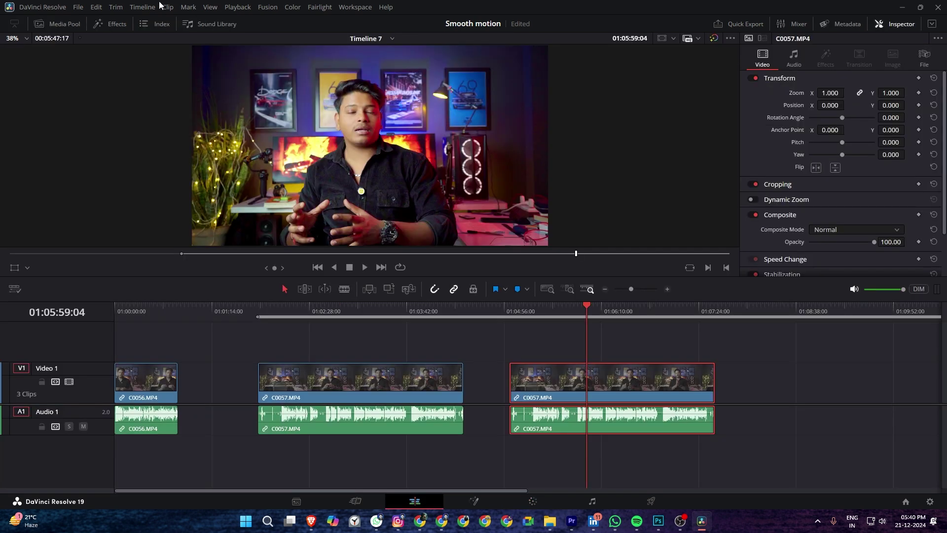
left_click(141, 7)
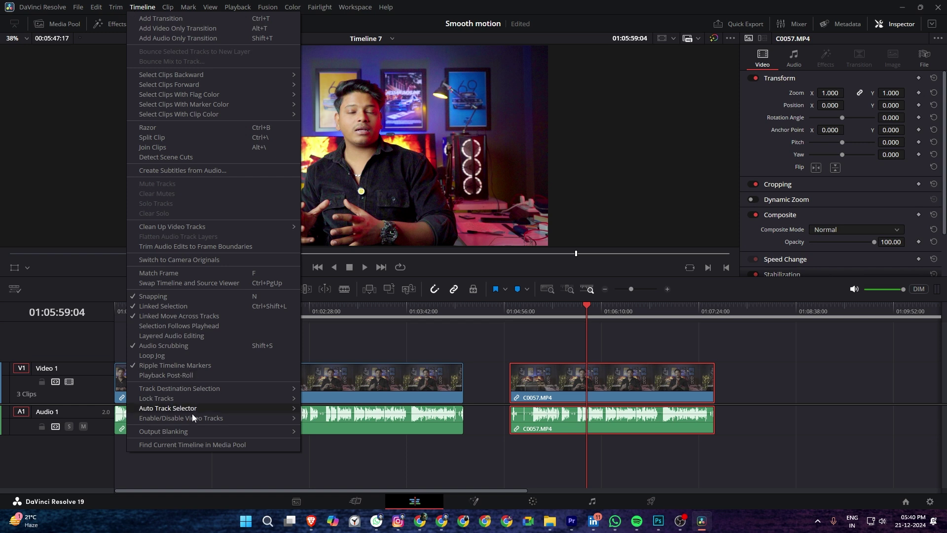
mouse_move(190, 435)
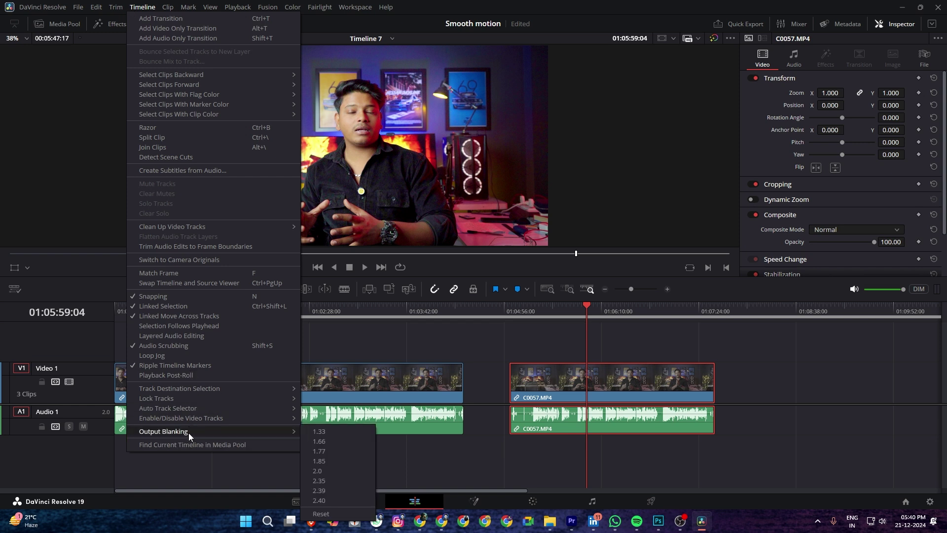
left_click(340, 481)
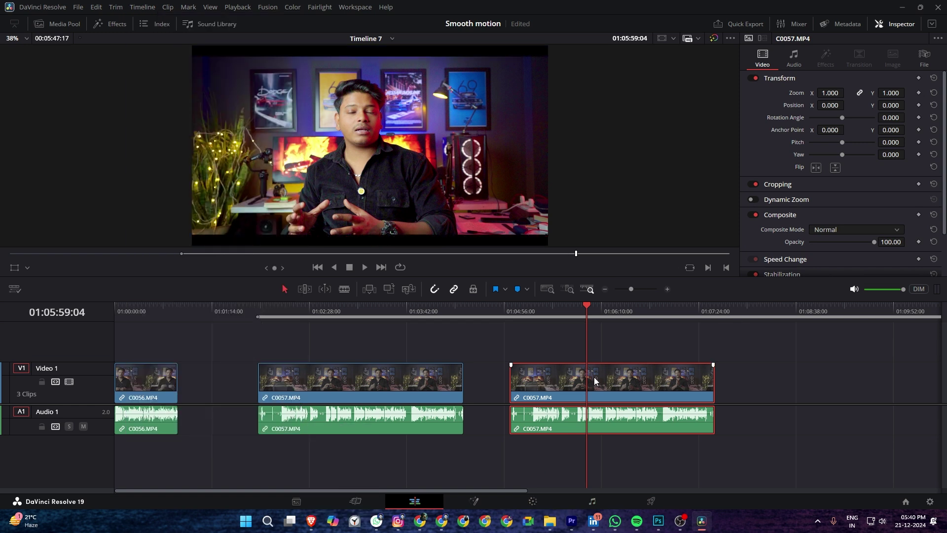
left_click(532, 500)
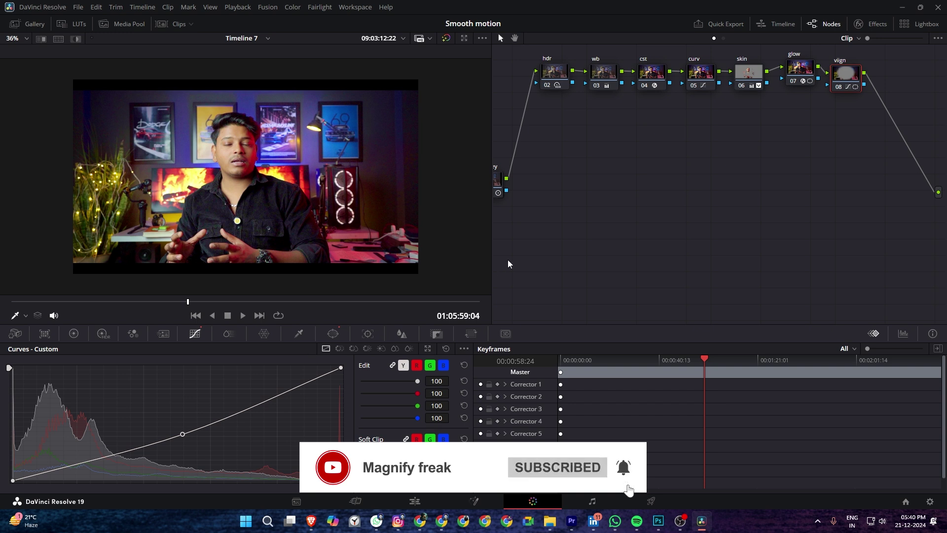
Arrange all eight nodes in one row, with the primary node placed directly before hdr.
scroll(664, 152, "down", 2)
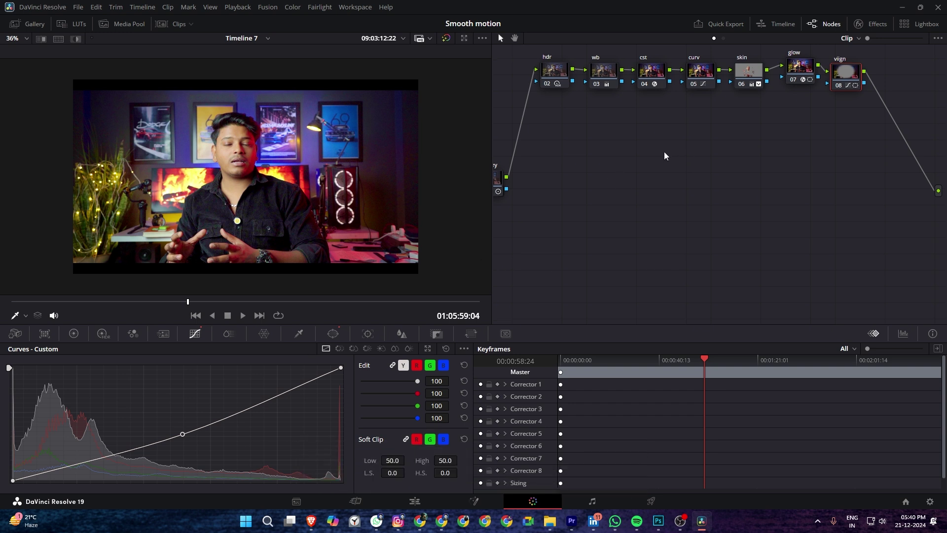
left_click_drag(504, 185, 541, 85)
left_click_drag(927, 140, 509, 46)
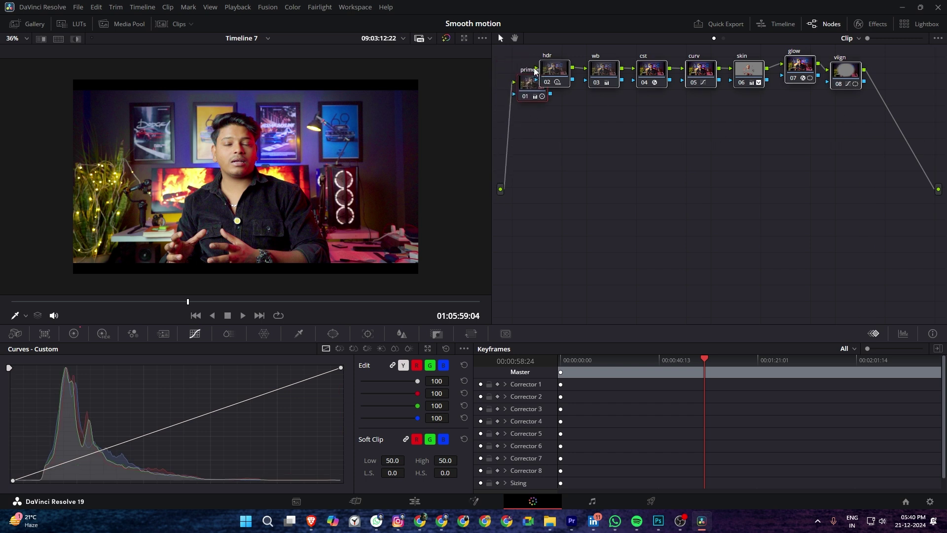
left_click_drag(572, 68, 552, 114)
left_click(577, 150)
left_click_drag(923, 210, 537, 111)
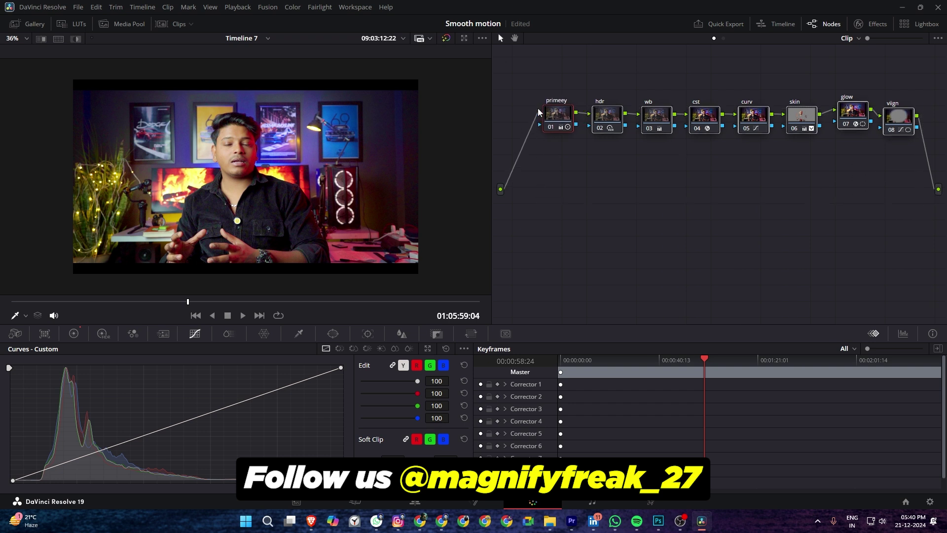